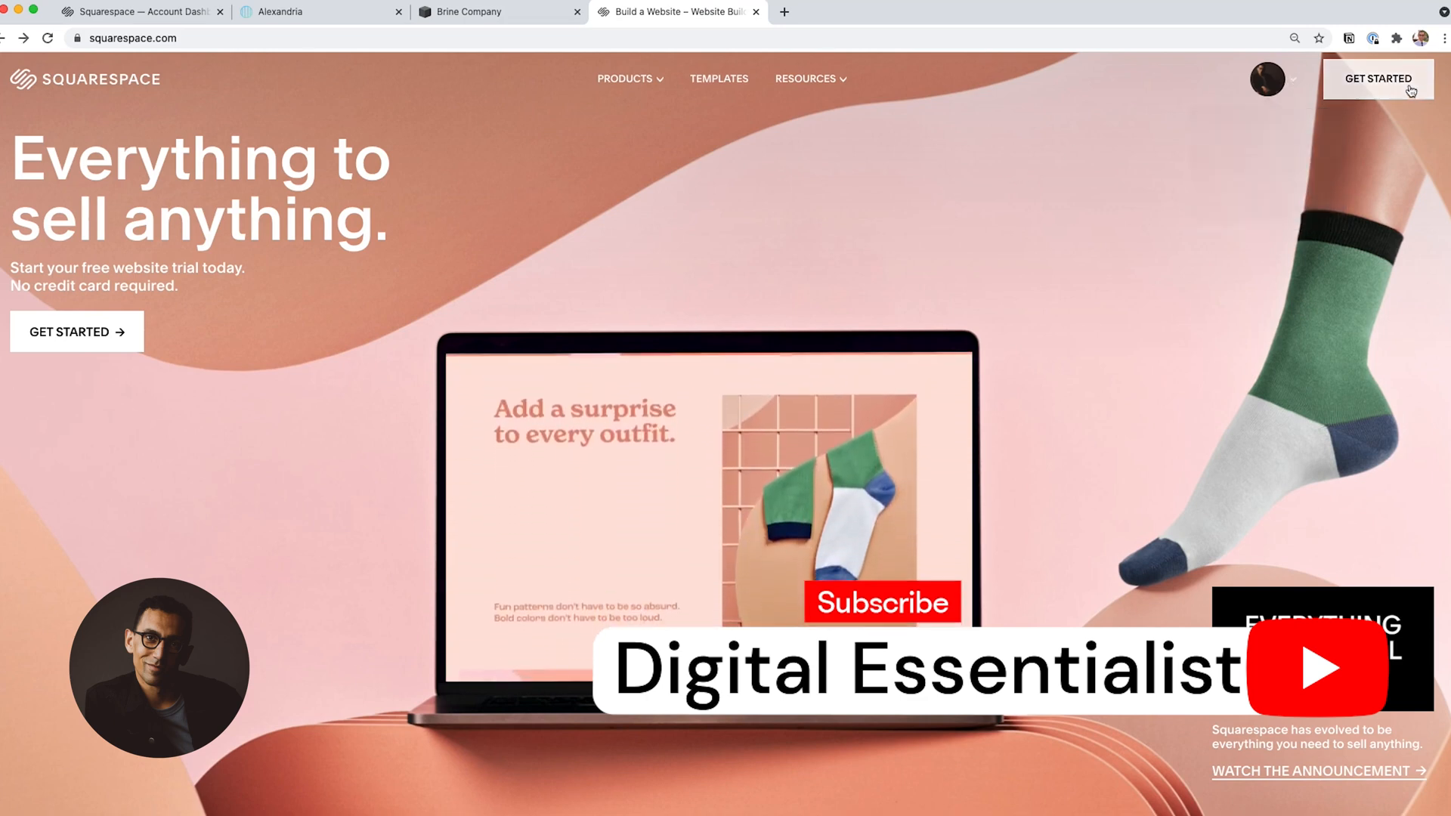
Start a new website from the Wycoff template among the popular designs.
{"action": "left_click", "coordinate": [1395, 81]}
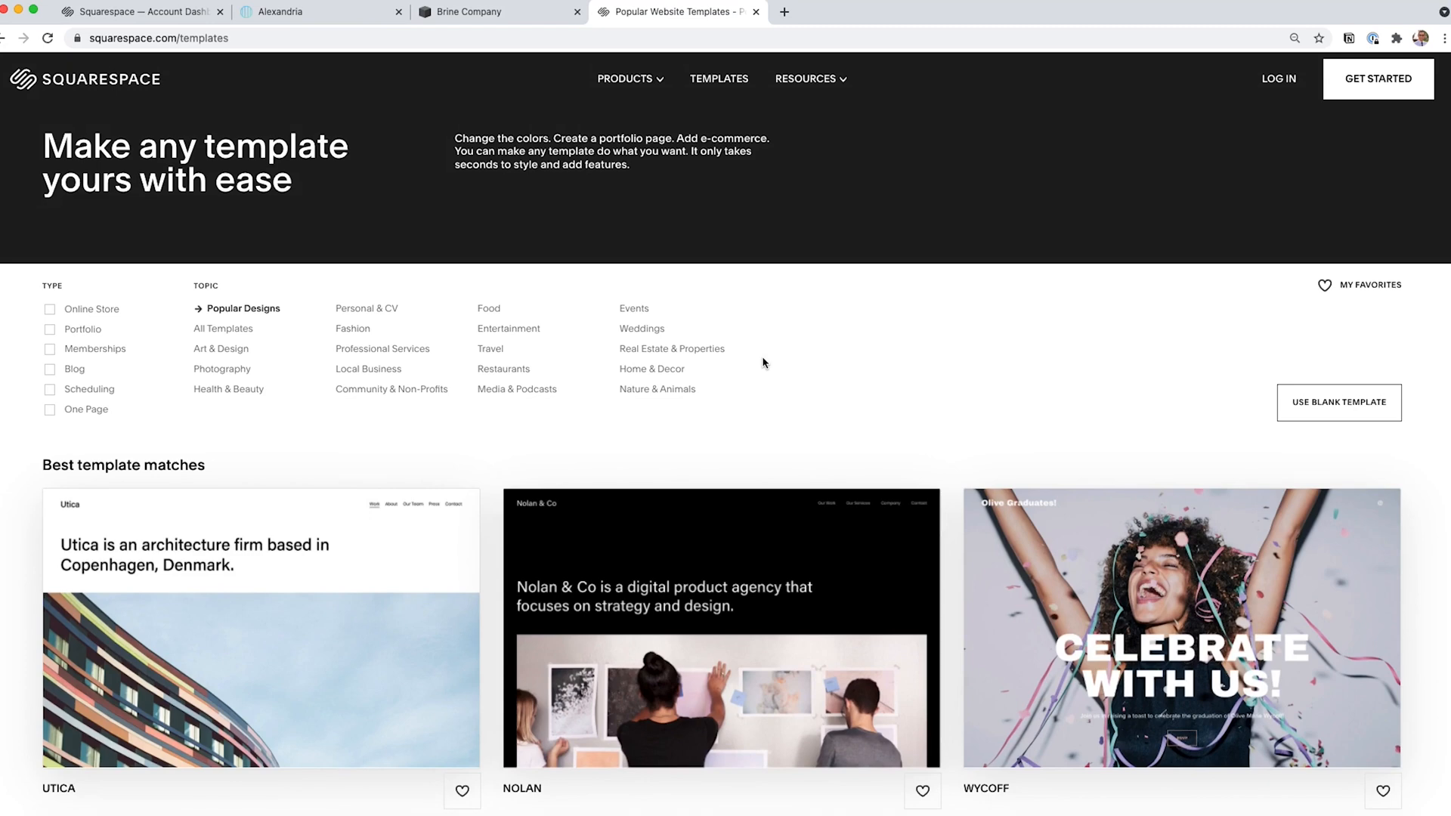
{"action": "scroll", "coordinate": [763, 363], "scroll_direction": "down", "scroll_amount": 3}
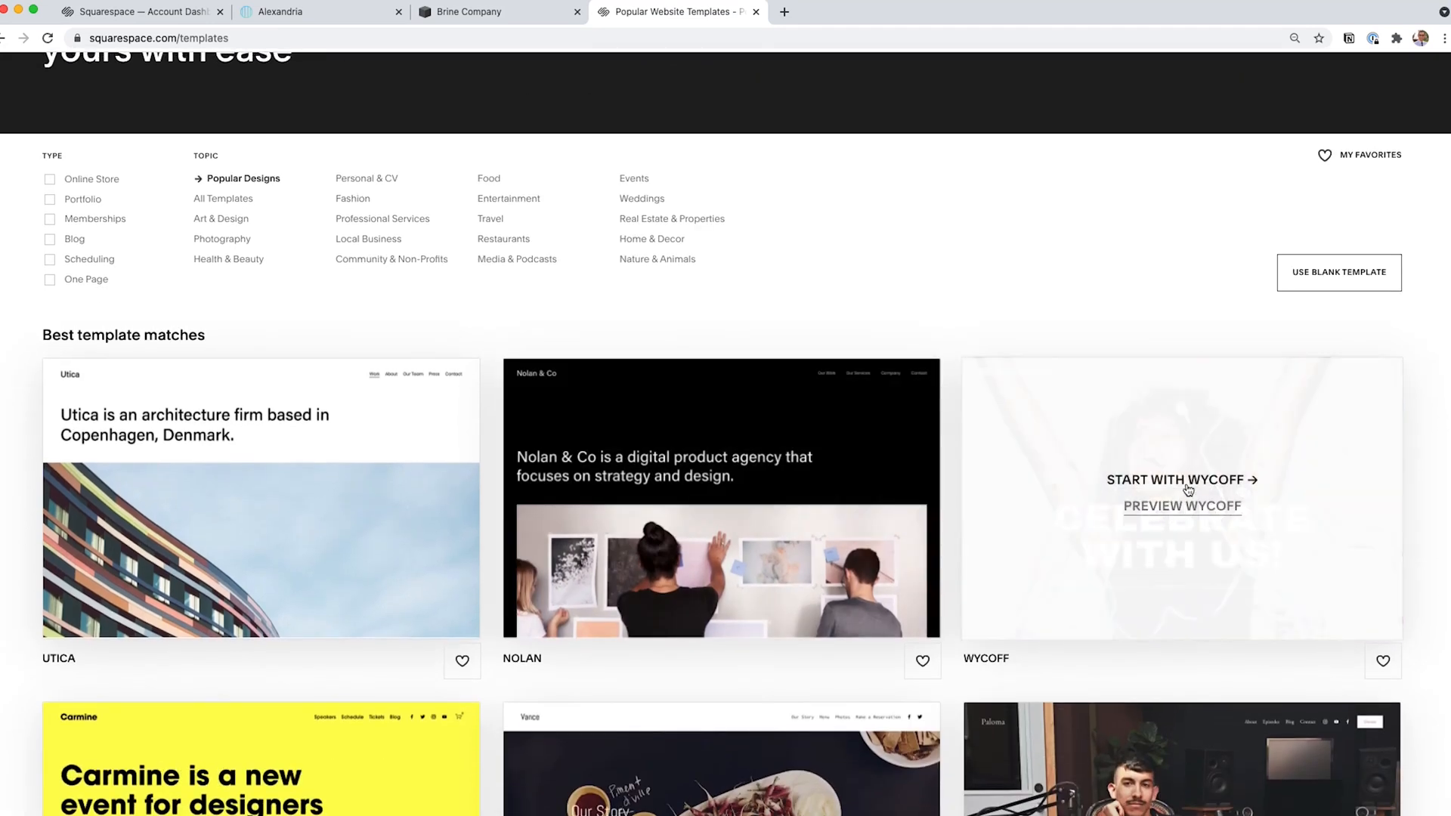
{"action": "left_click", "coordinate": [1188, 481]}
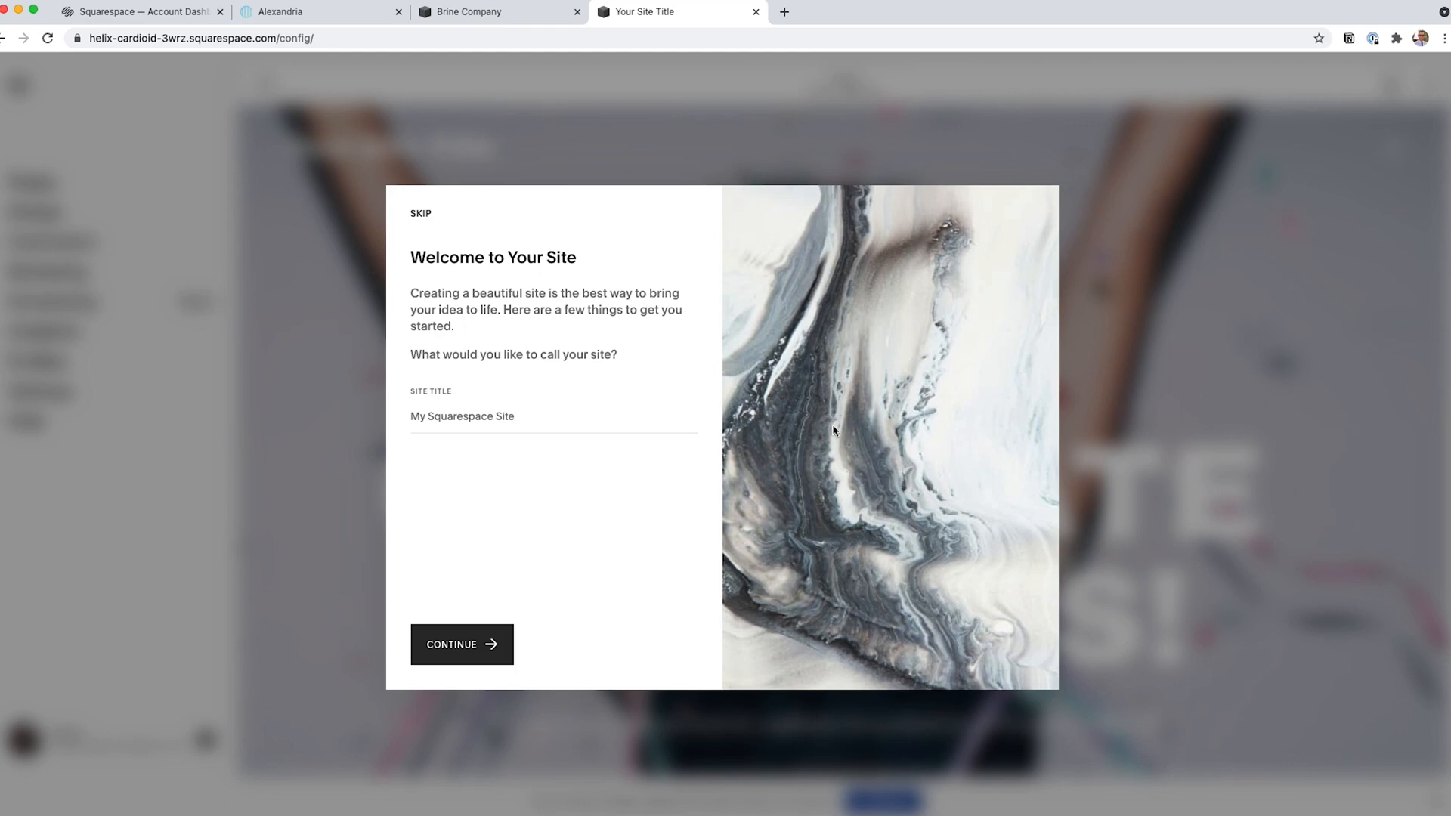
Title the new site Ankr Media and skip the rest of the welcome tour.
{"action": "left_click", "coordinate": [516, 417]}
{"action": "type", "text": "Ankr Media"}
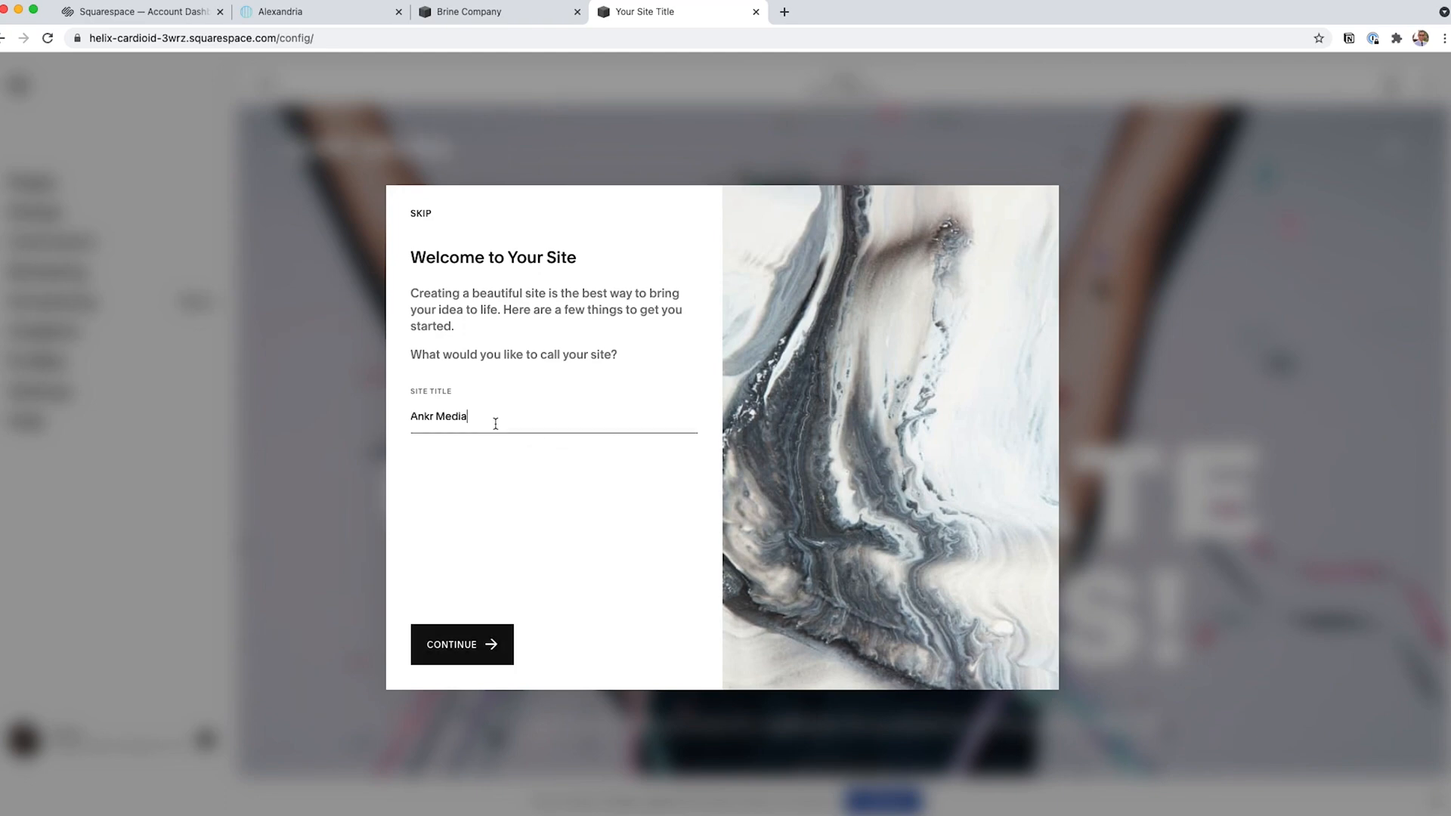
{"action": "left_click", "coordinate": [471, 649]}
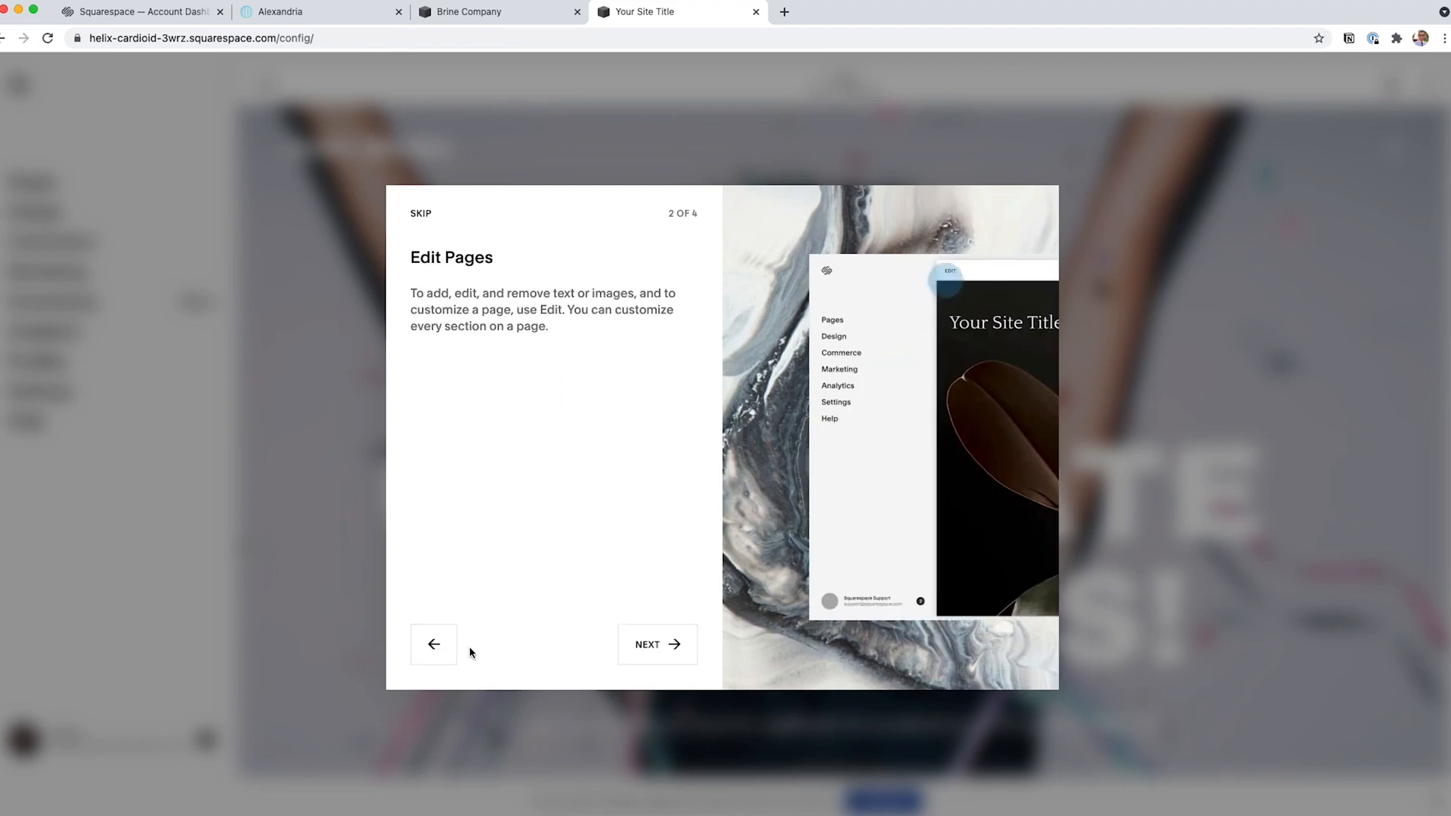
{"action": "left_click", "coordinate": [420, 211]}
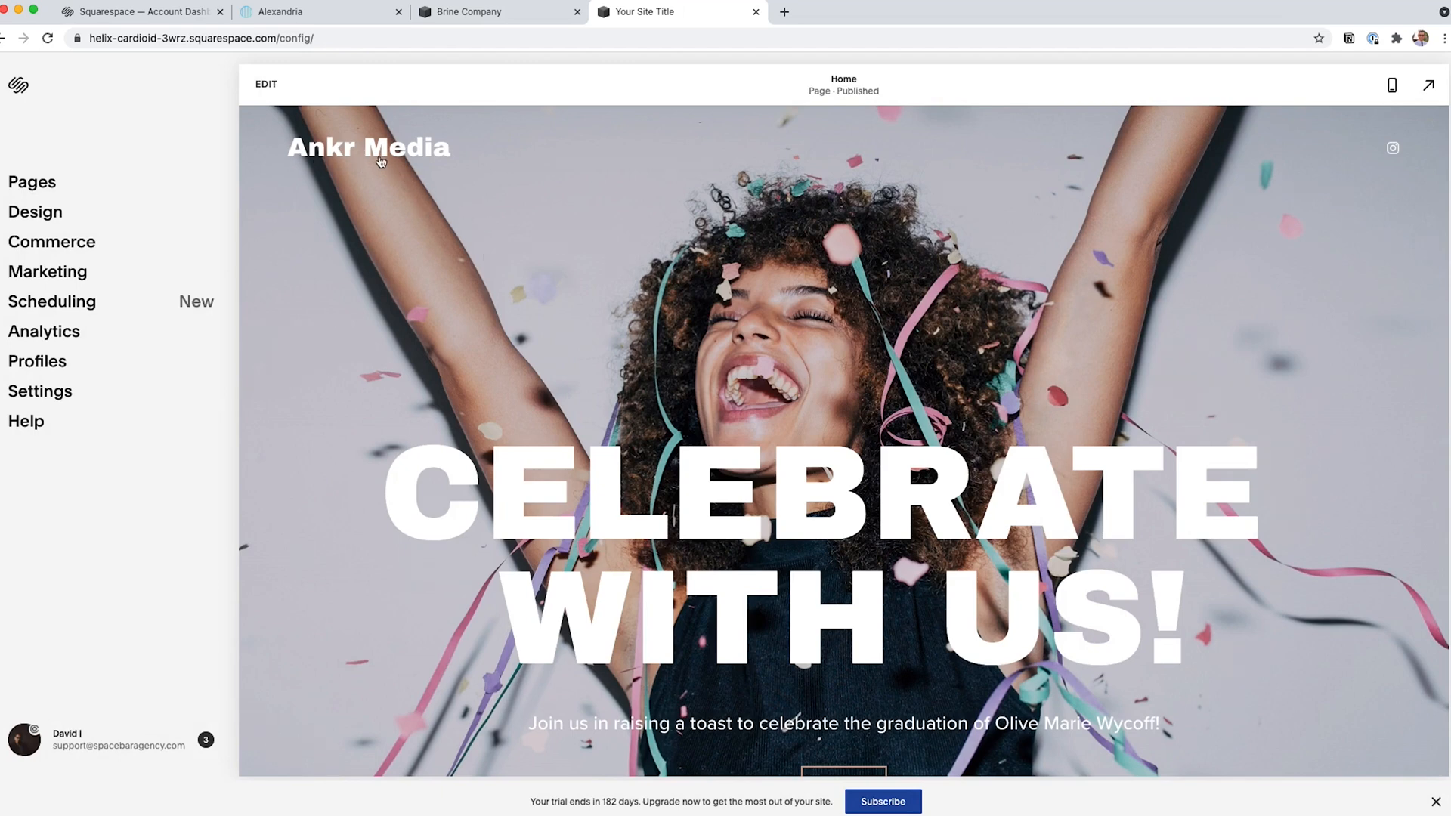
Open the home page for editing and bring up the site header's title and logo settings.
{"action": "left_click", "coordinate": [306, 160]}
{"action": "scroll", "coordinate": [736, 479], "scroll_direction": "down", "scroll_amount": 2}
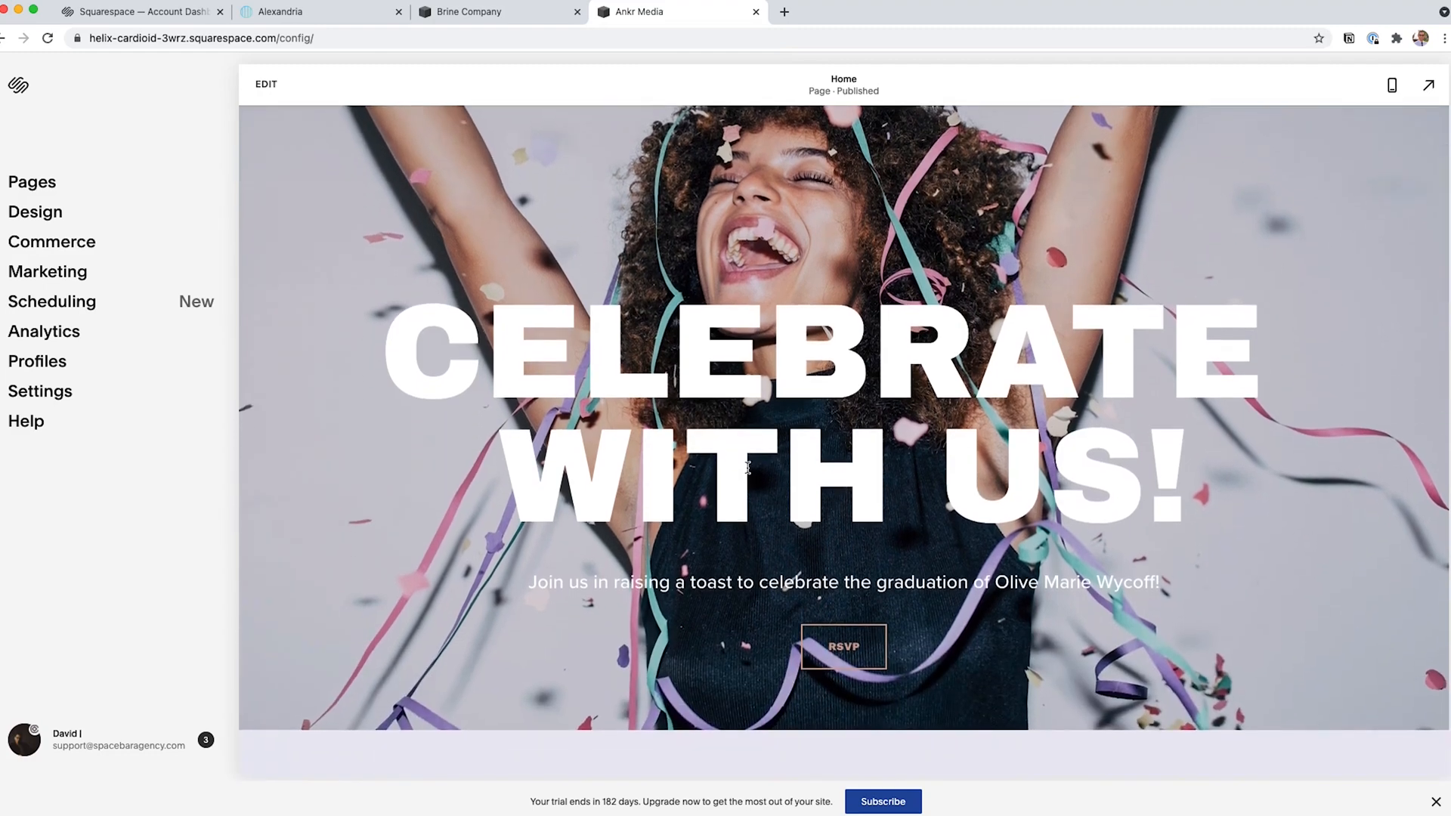
{"action": "scroll", "coordinate": [747, 468], "scroll_direction": "up", "scroll_amount": 2}
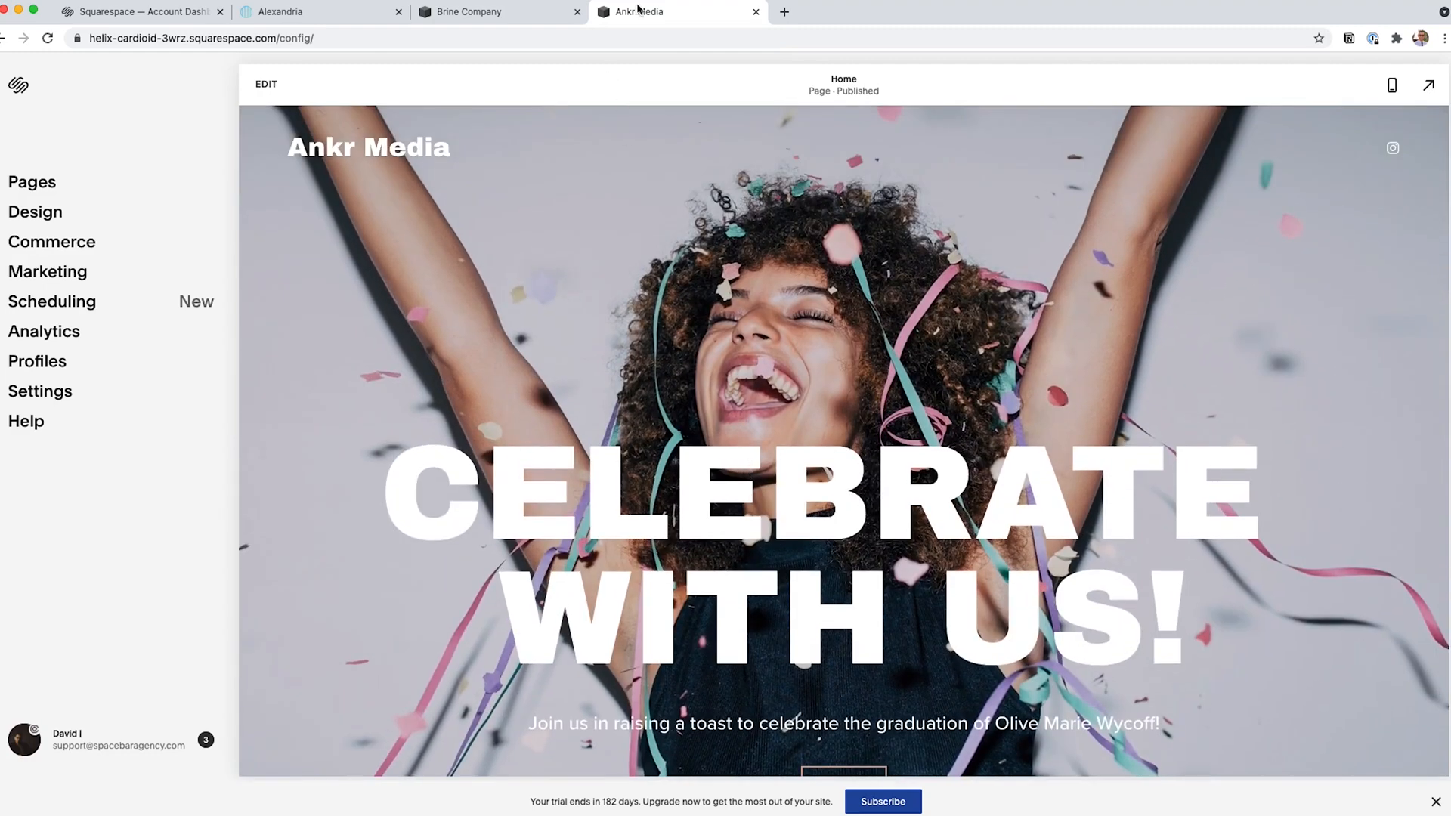
{"action": "left_click", "coordinate": [266, 86]}
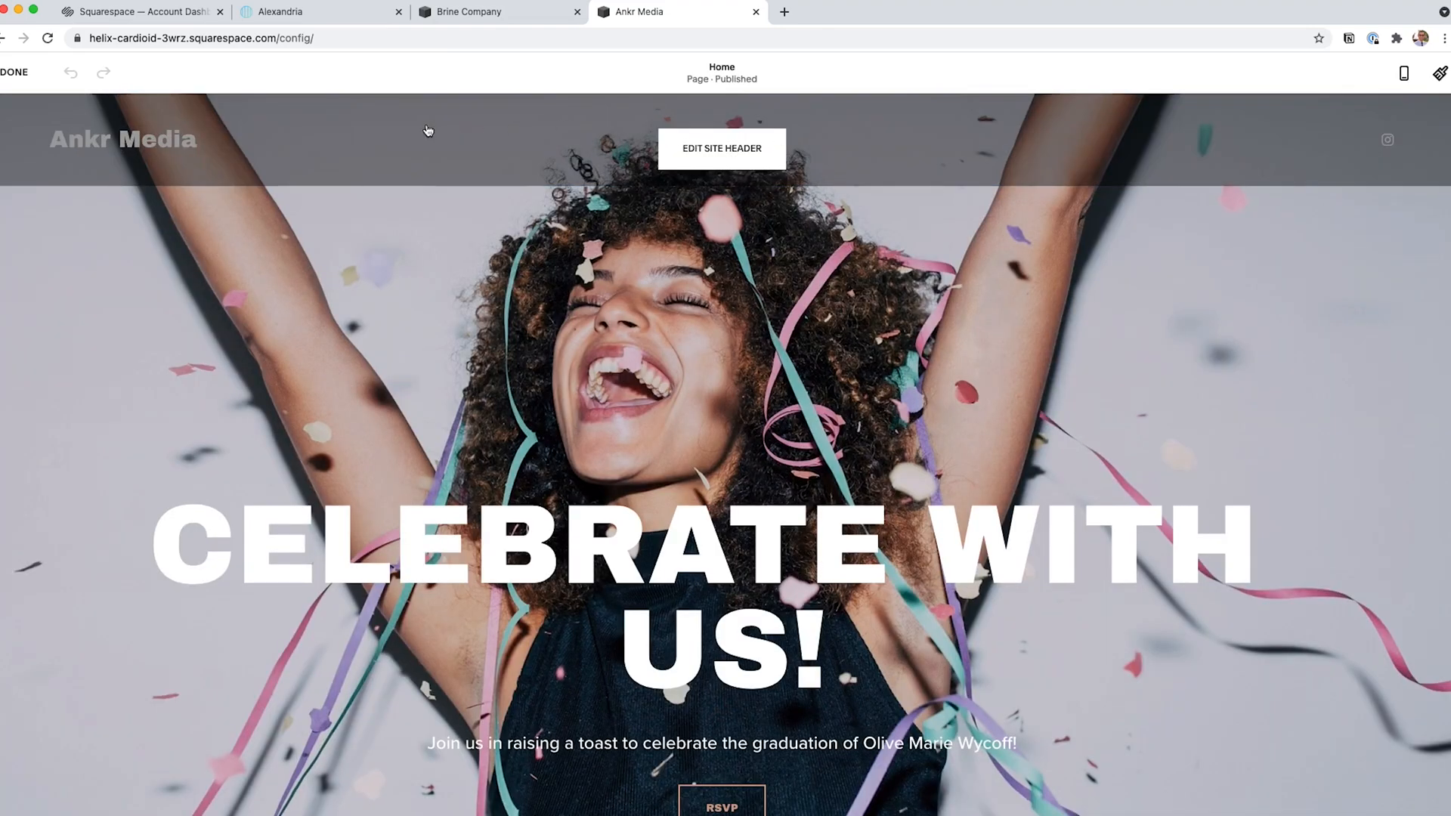
{"action": "left_click", "coordinate": [748, 155]}
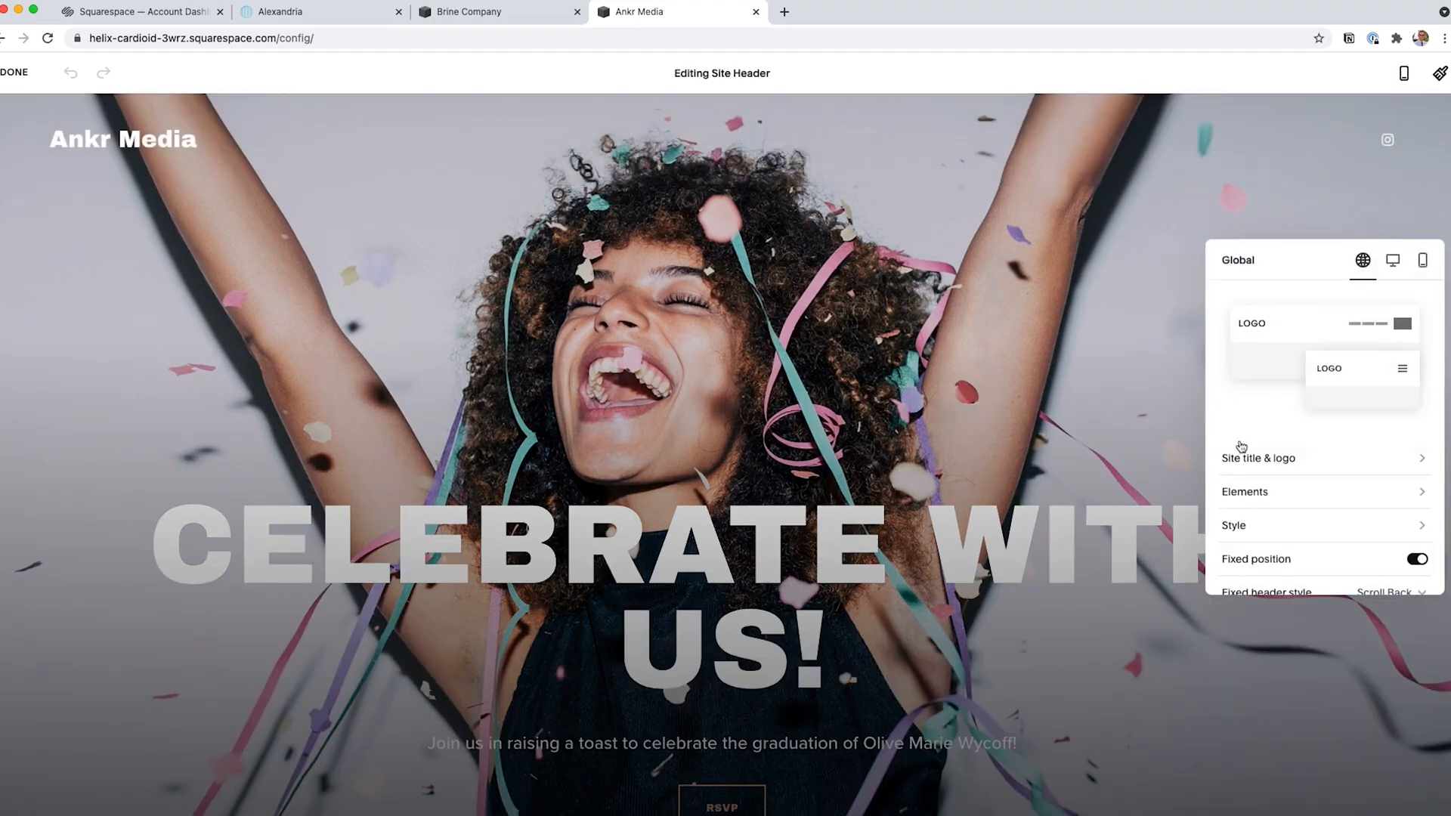
{"action": "left_click", "coordinate": [1187, 444]}
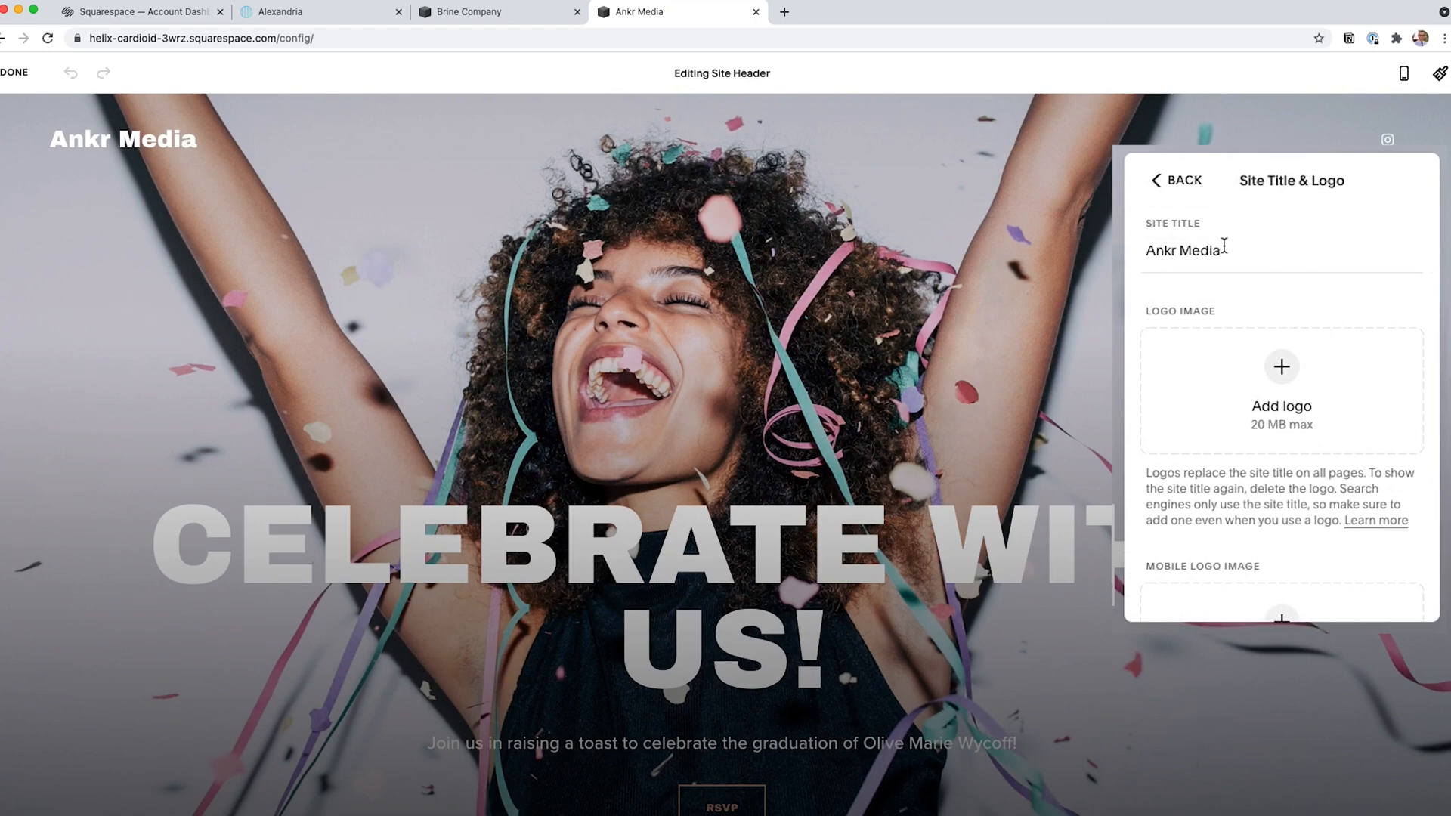
{"action": "left_click", "coordinate": [1225, 251]}
{"action": "left_click", "coordinate": [1153, 250], "text": "shift"}
{"action": "type", "text": "Site Title"}
{"action": "key", "text": "super+z"}
Examine the logo and mobile logo upload options for the site header and leave the page editor.
{"action": "scroll", "coordinate": [1222, 292], "scroll_direction": "down", "scroll_amount": 2}
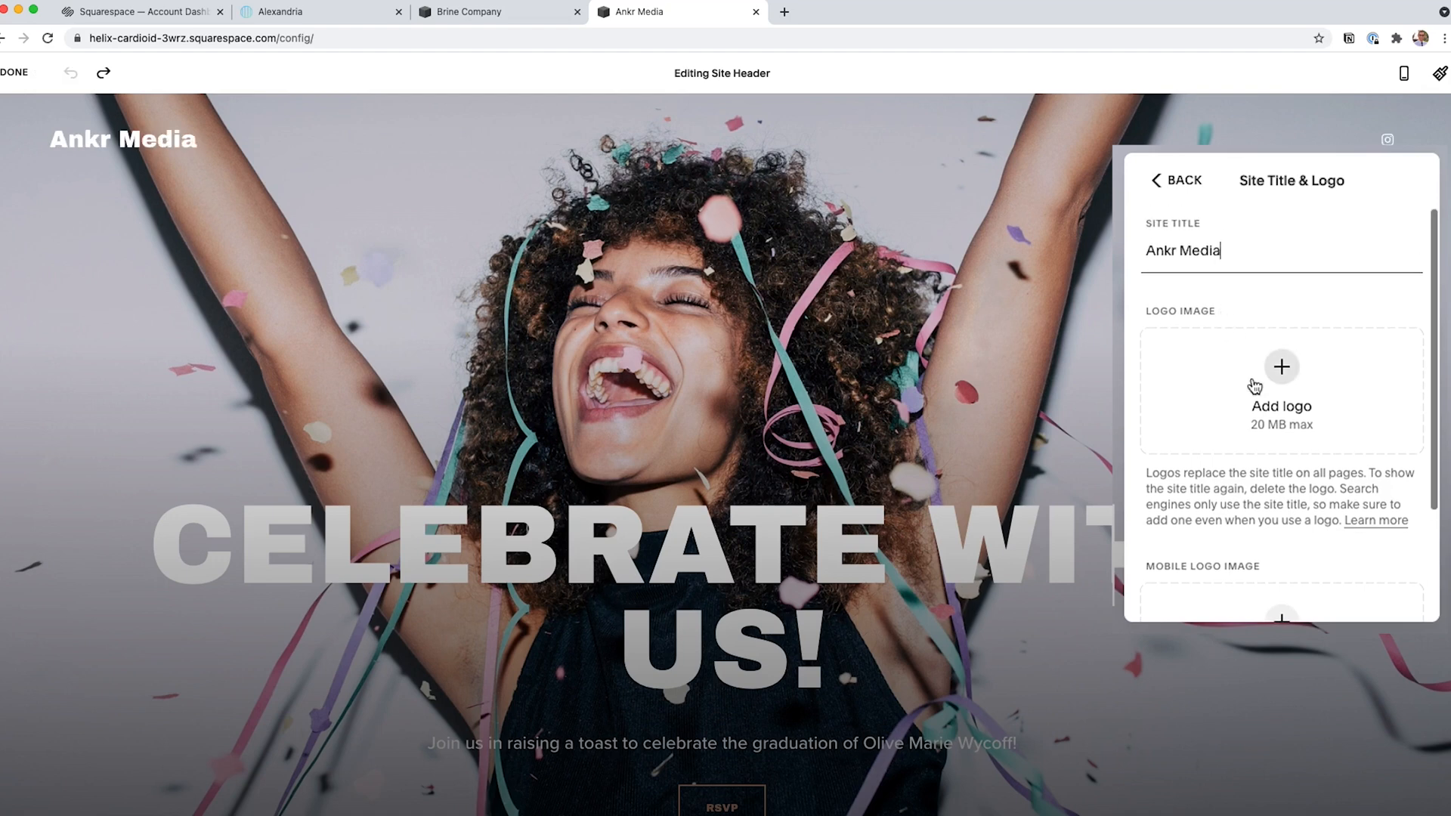
{"action": "scroll", "coordinate": [1254, 392], "scroll_direction": "down", "scroll_amount": 3}
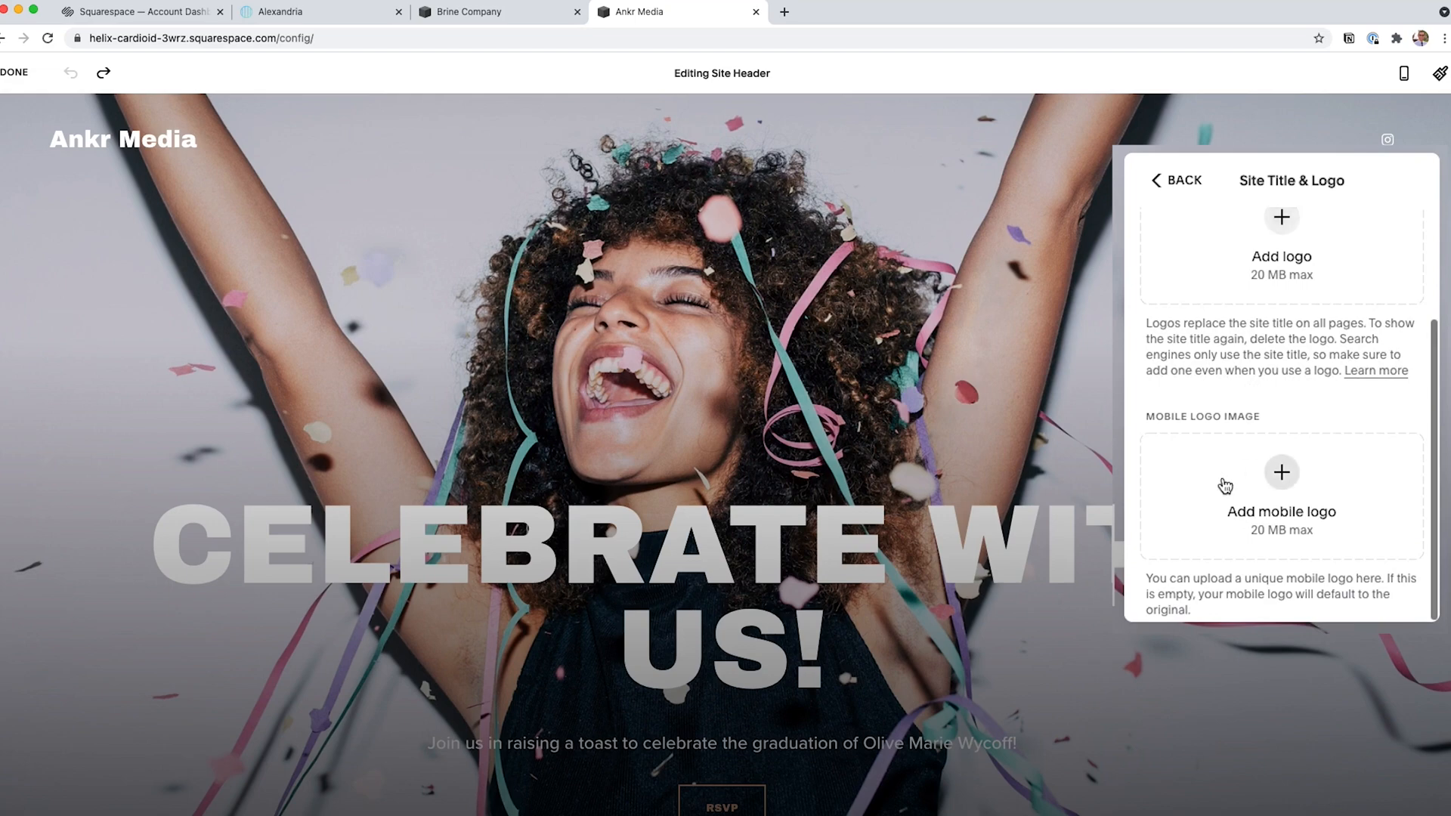
{"action": "scroll", "coordinate": [1228, 469], "scroll_direction": "up", "scroll_amount": 5}
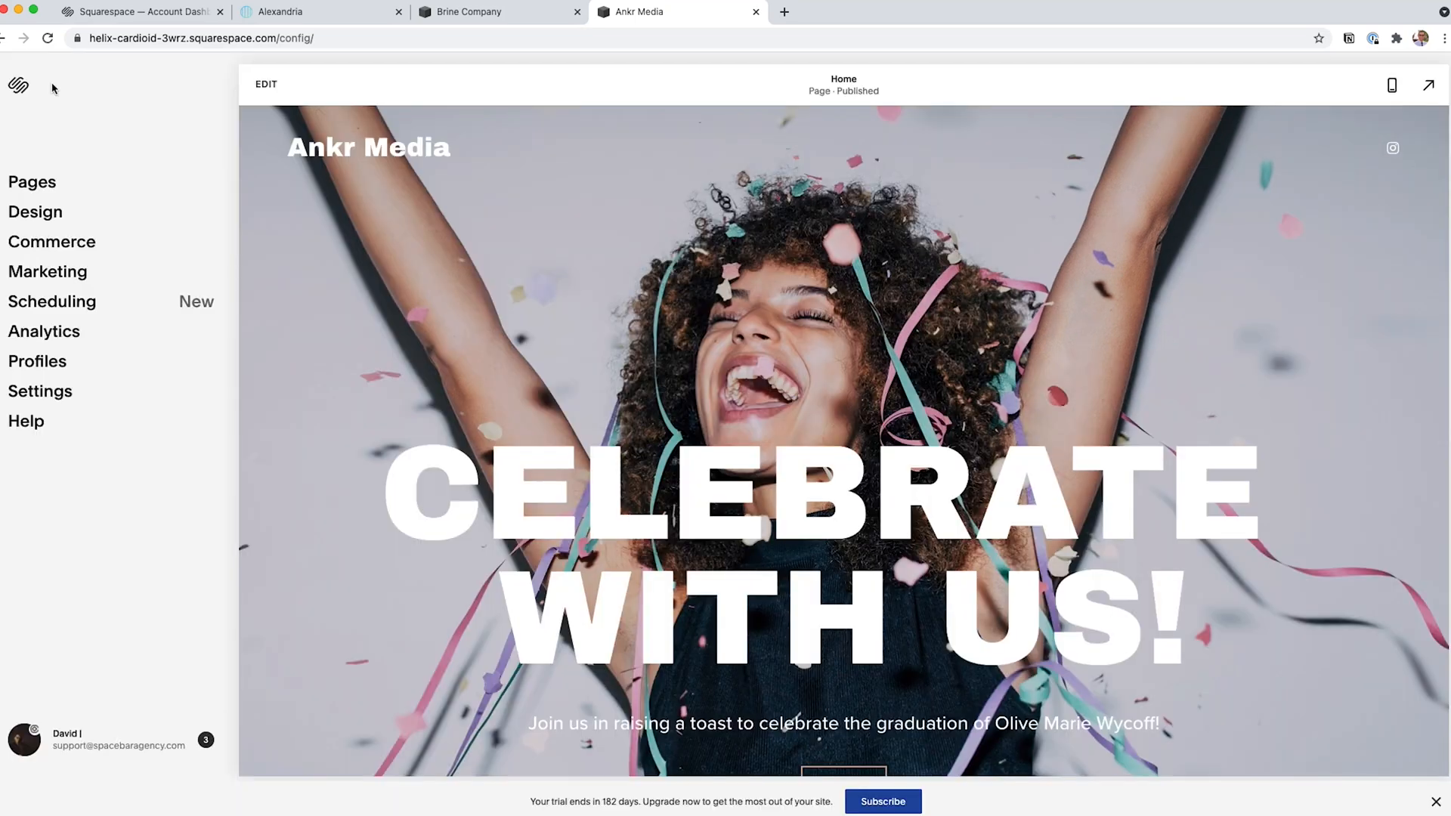
Set the site availability to Password Protected, enter a site password, save it and return to the settings.
{"action": "left_click", "coordinate": [53, 390]}
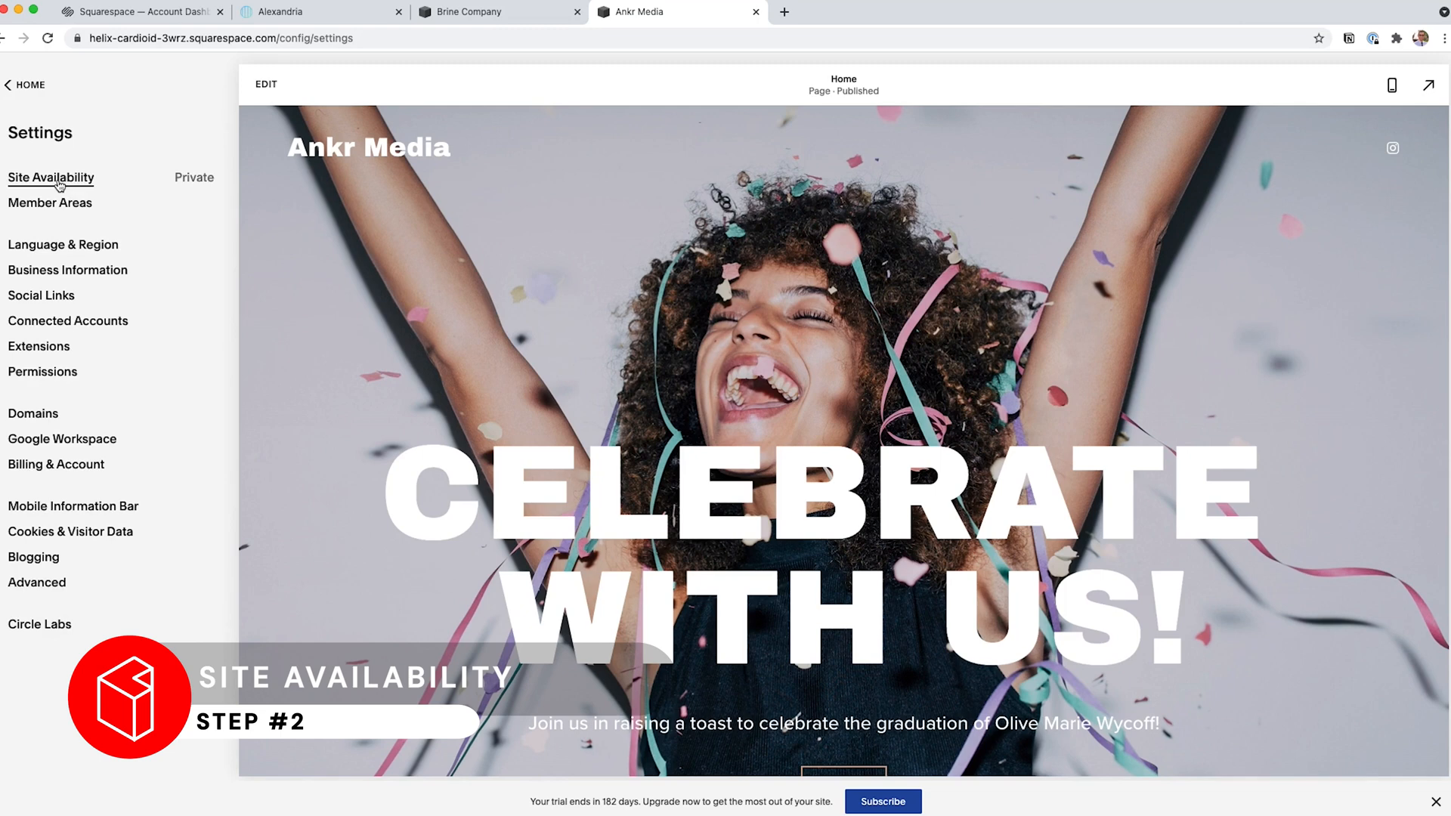
{"action": "left_click", "coordinate": [60, 182]}
{"action": "left_click", "coordinate": [70, 302]}
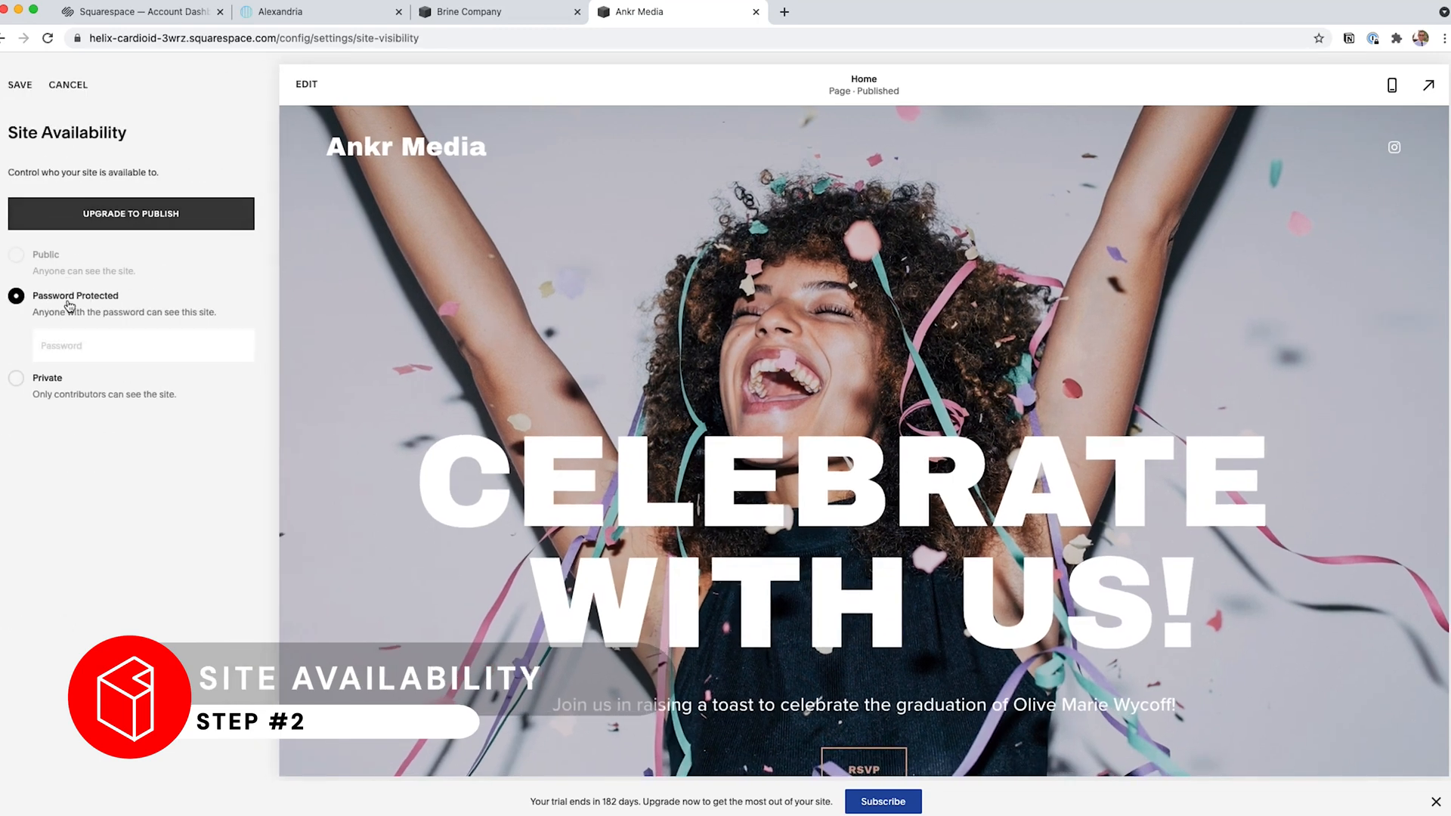
{"action": "left_click", "coordinate": [102, 349]}
{"action": "type", "text": "•••••••"}
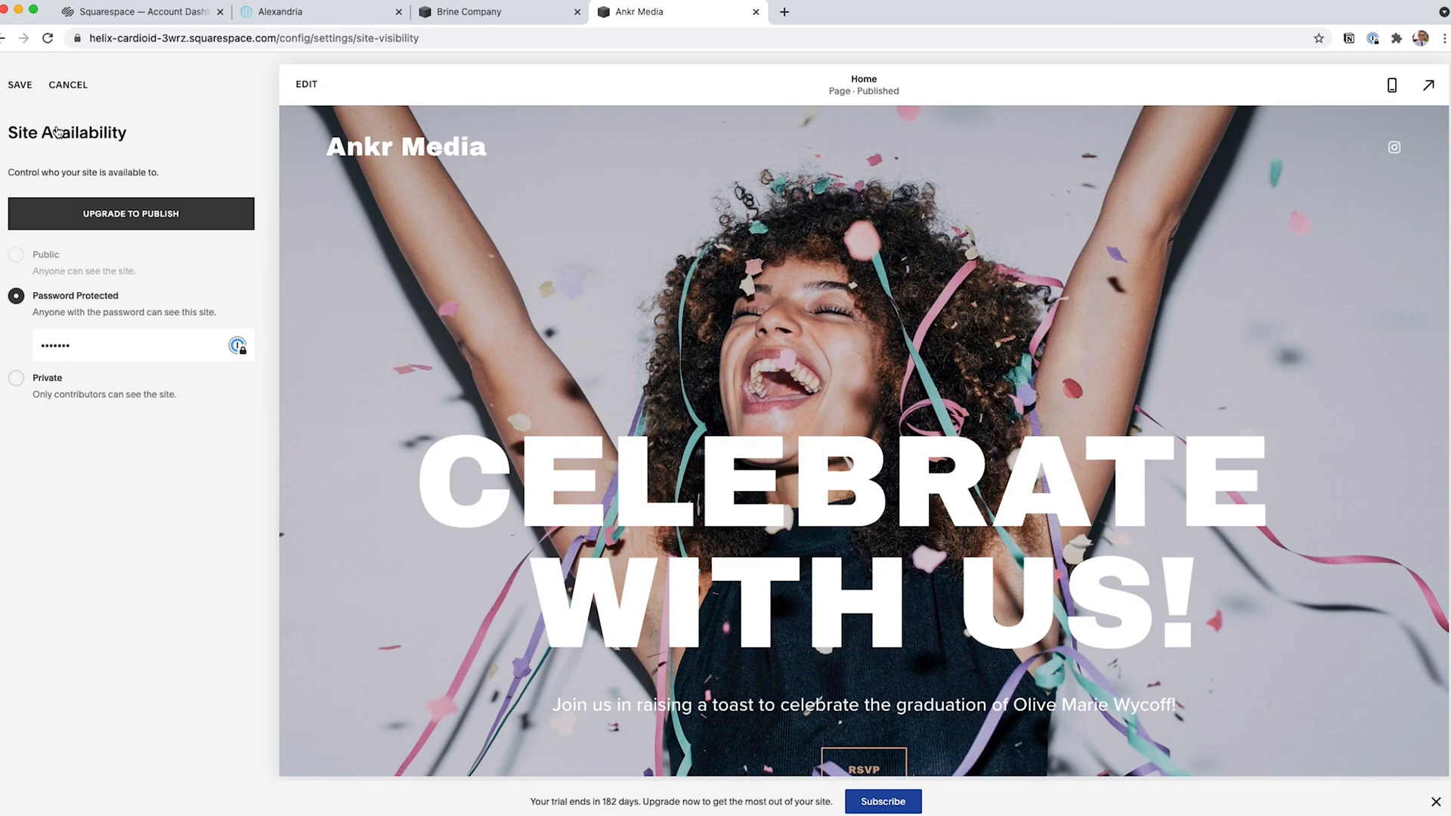
{"action": "left_click", "coordinate": [26, 92]}
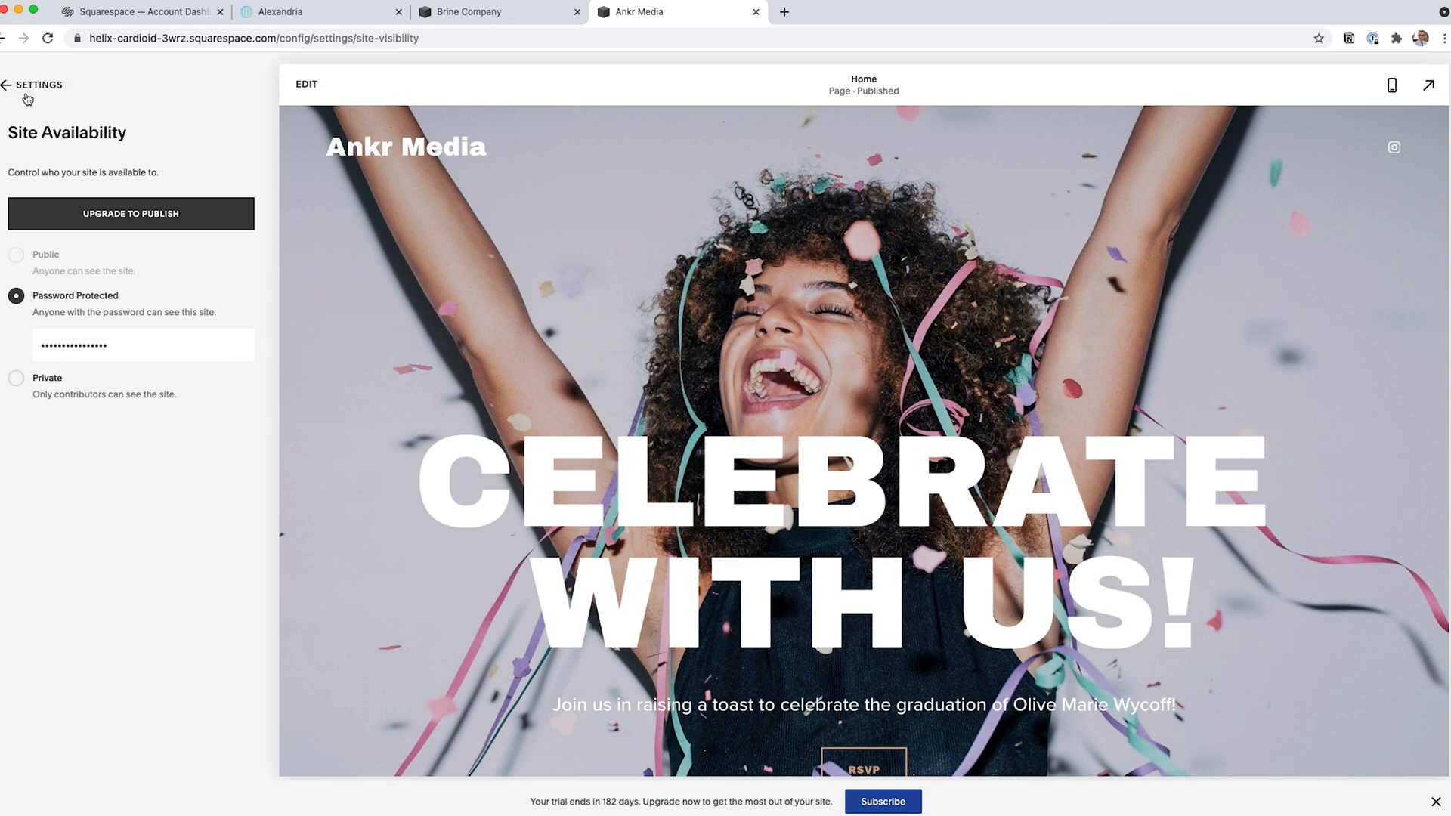
{"action": "left_click", "coordinate": [26, 96]}
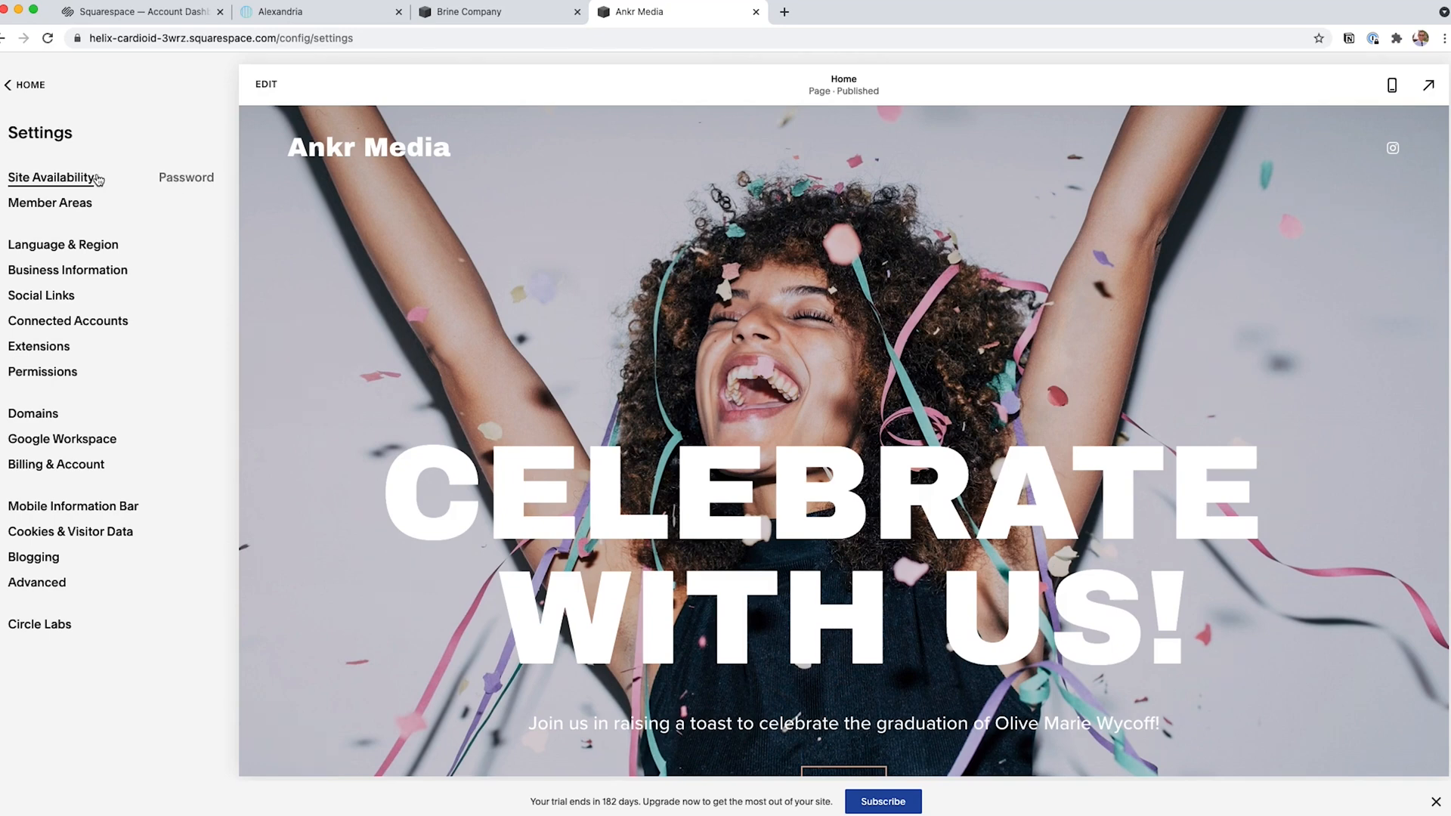
Try to rename the built-in domain's site ID to ankrmedia, confirming the URL change.
{"action": "left_click", "coordinate": [40, 417]}
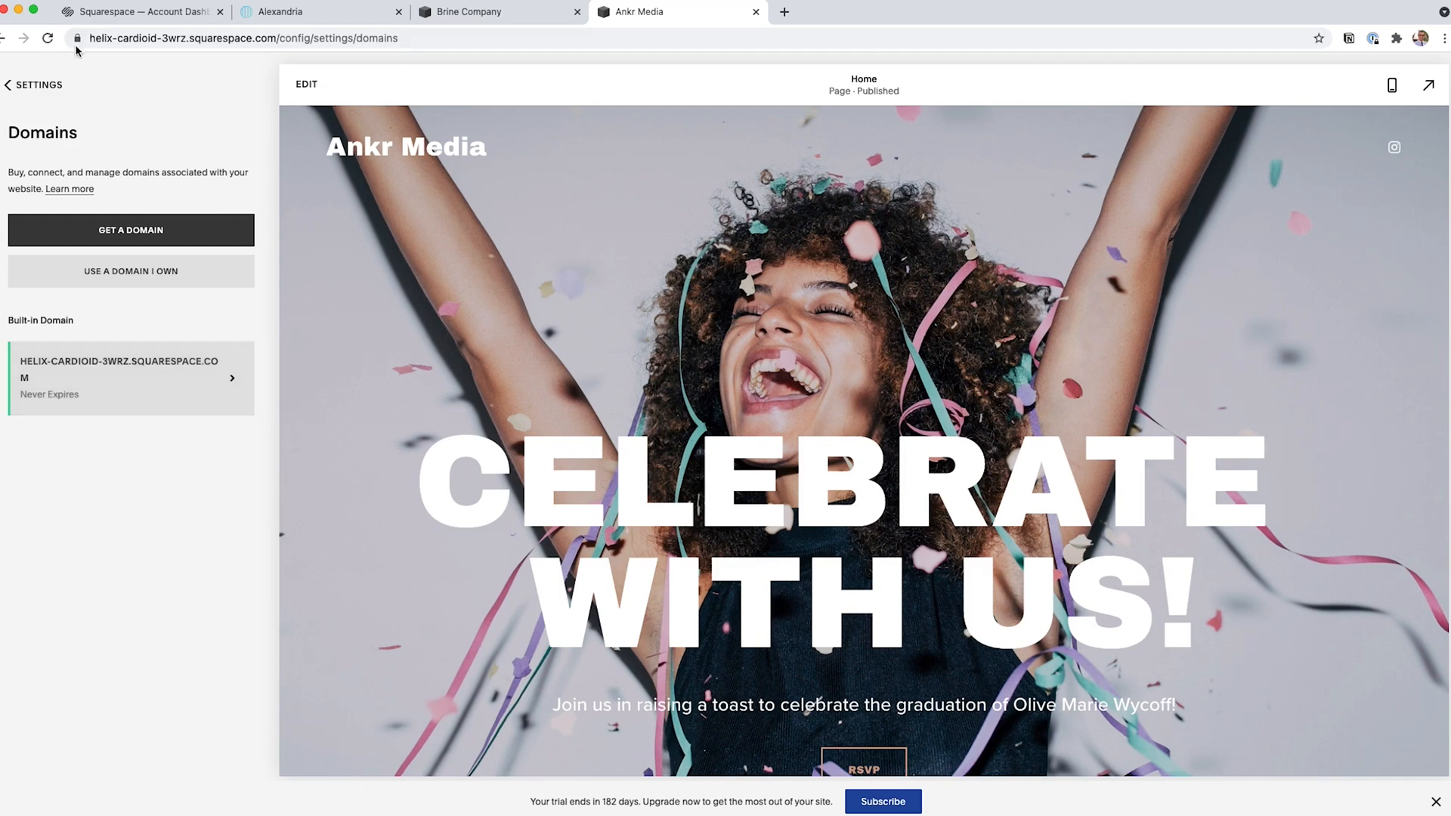
{"action": "left_click", "coordinate": [123, 359]}
{"action": "triple_click", "coordinate": [121, 365]}
{"action": "type", "text": "ankrmedia"}
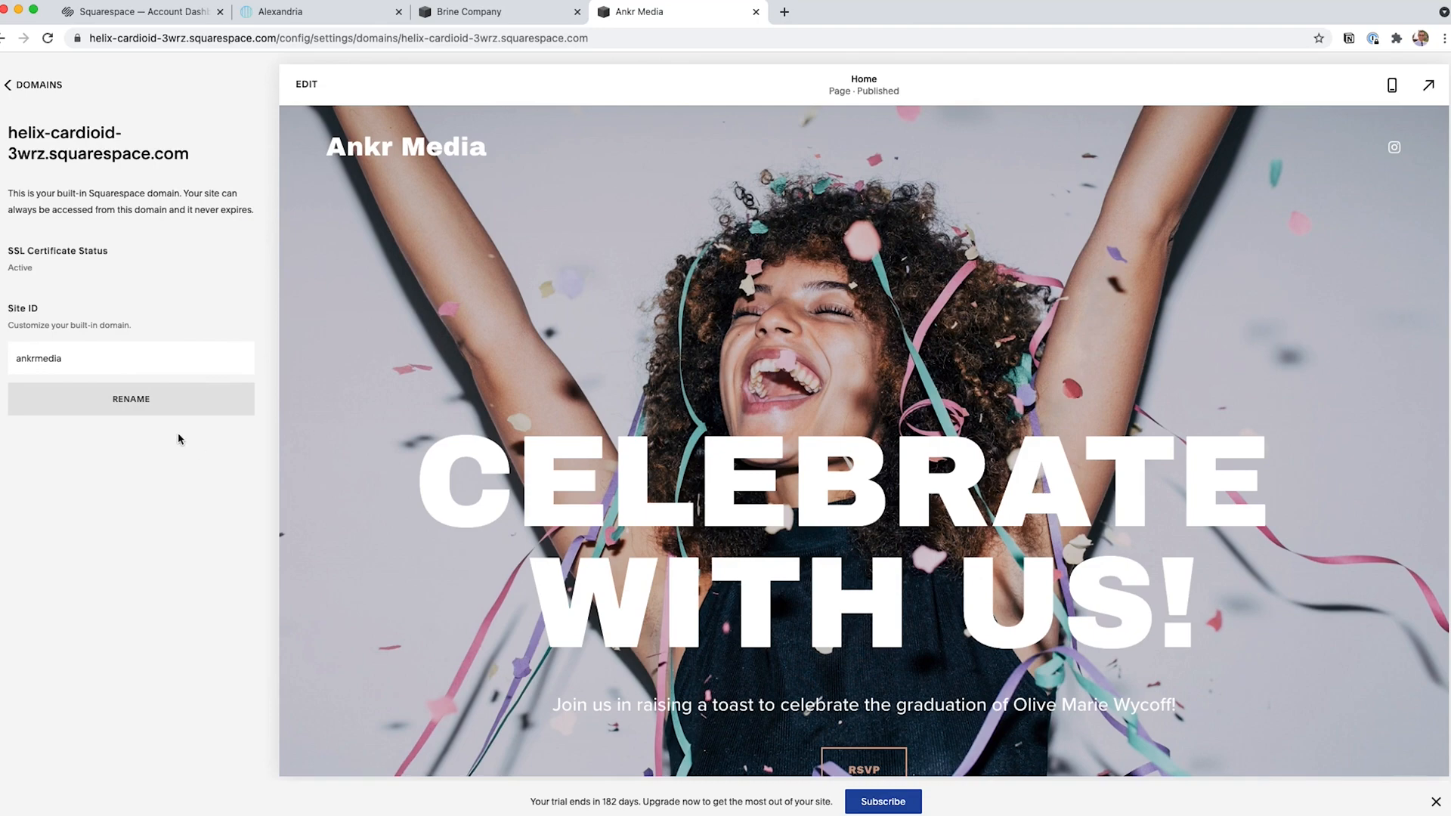
{"action": "left_click", "coordinate": [137, 408]}
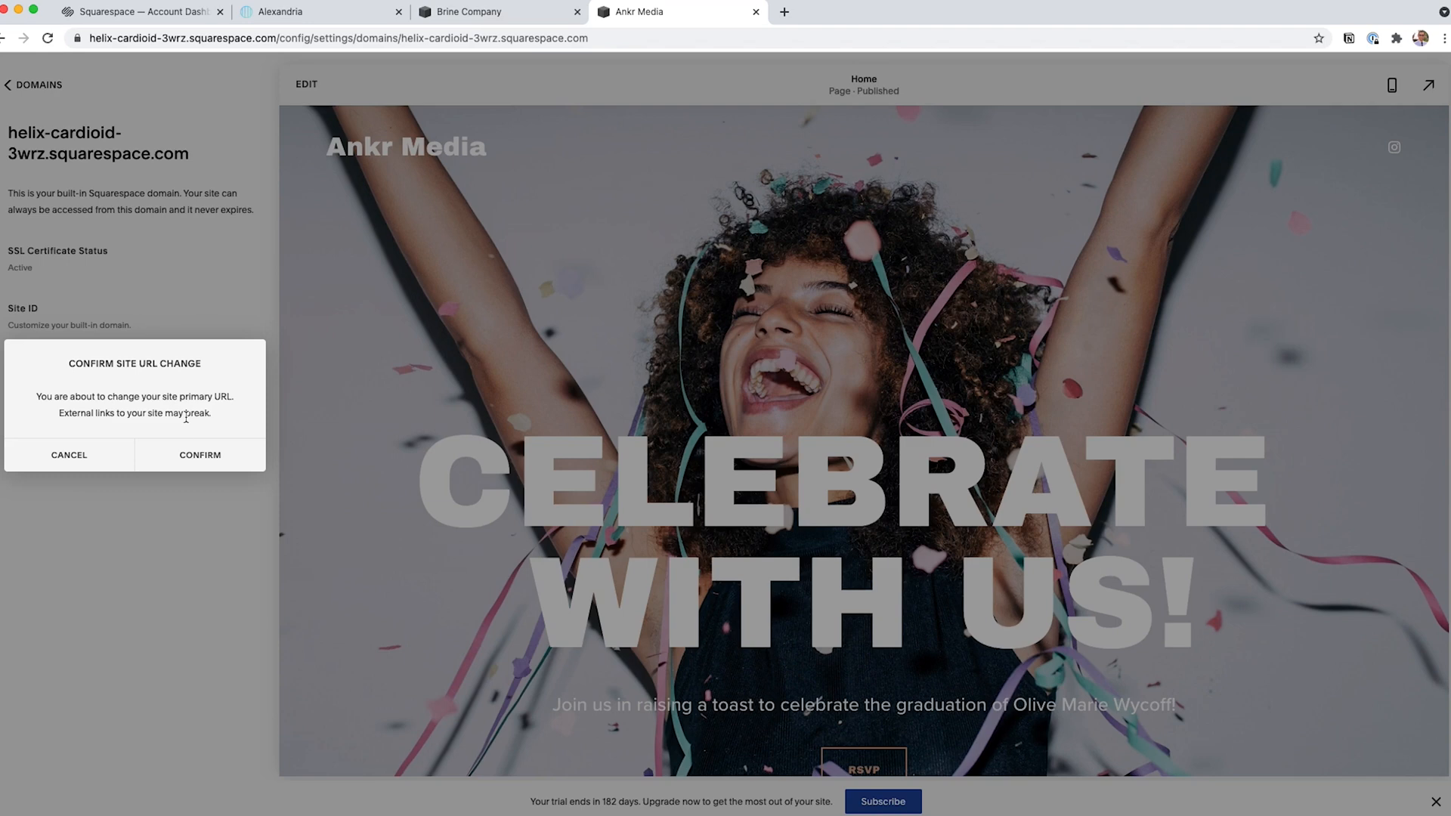
{"action": "left_click", "coordinate": [194, 456]}
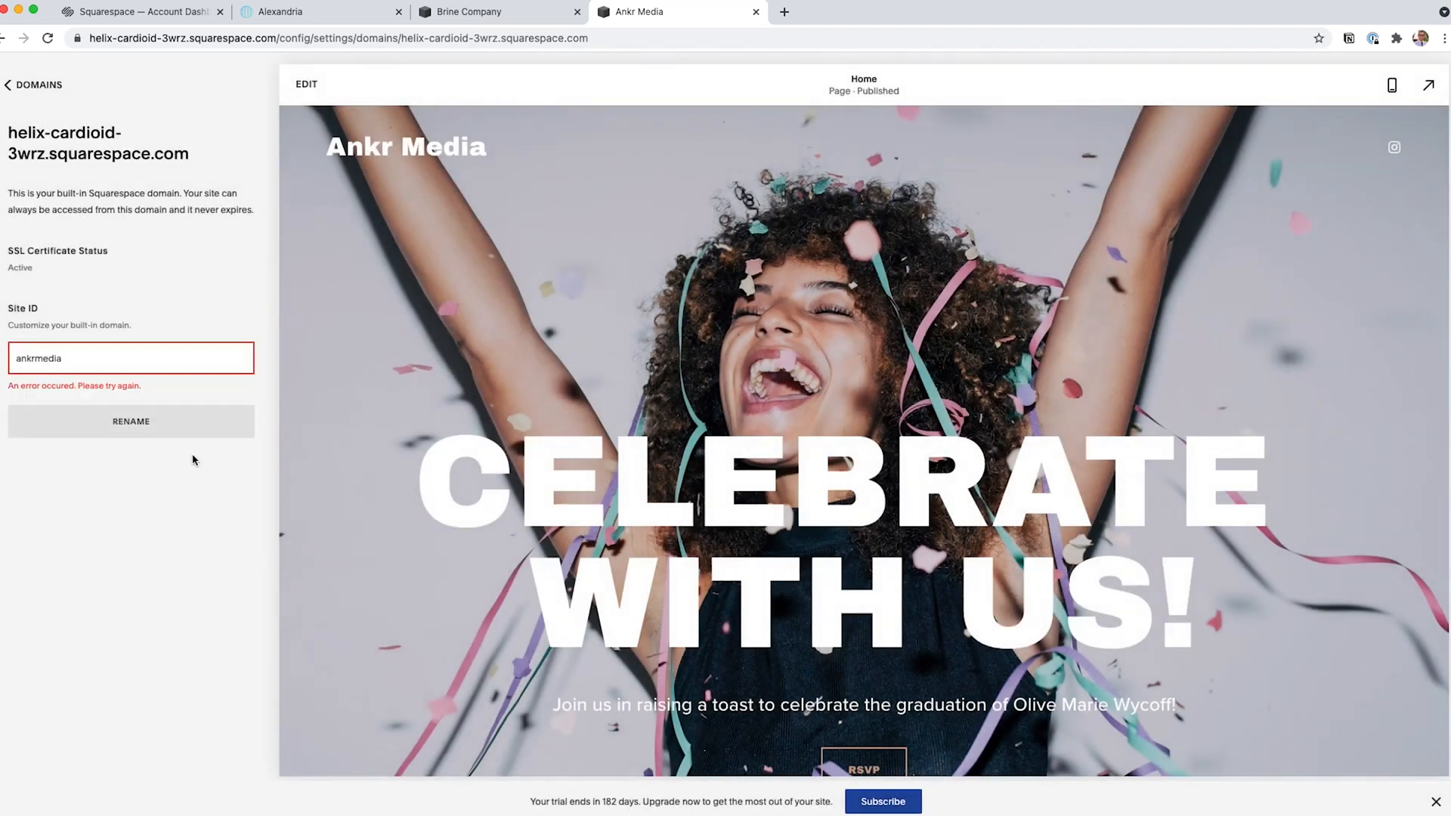
Rename the built-in domain's site ID to ankr-media and confirm the URL change.
{"action": "left_click", "coordinate": [104, 356]}
{"action": "left_click", "coordinate": [136, 401]}
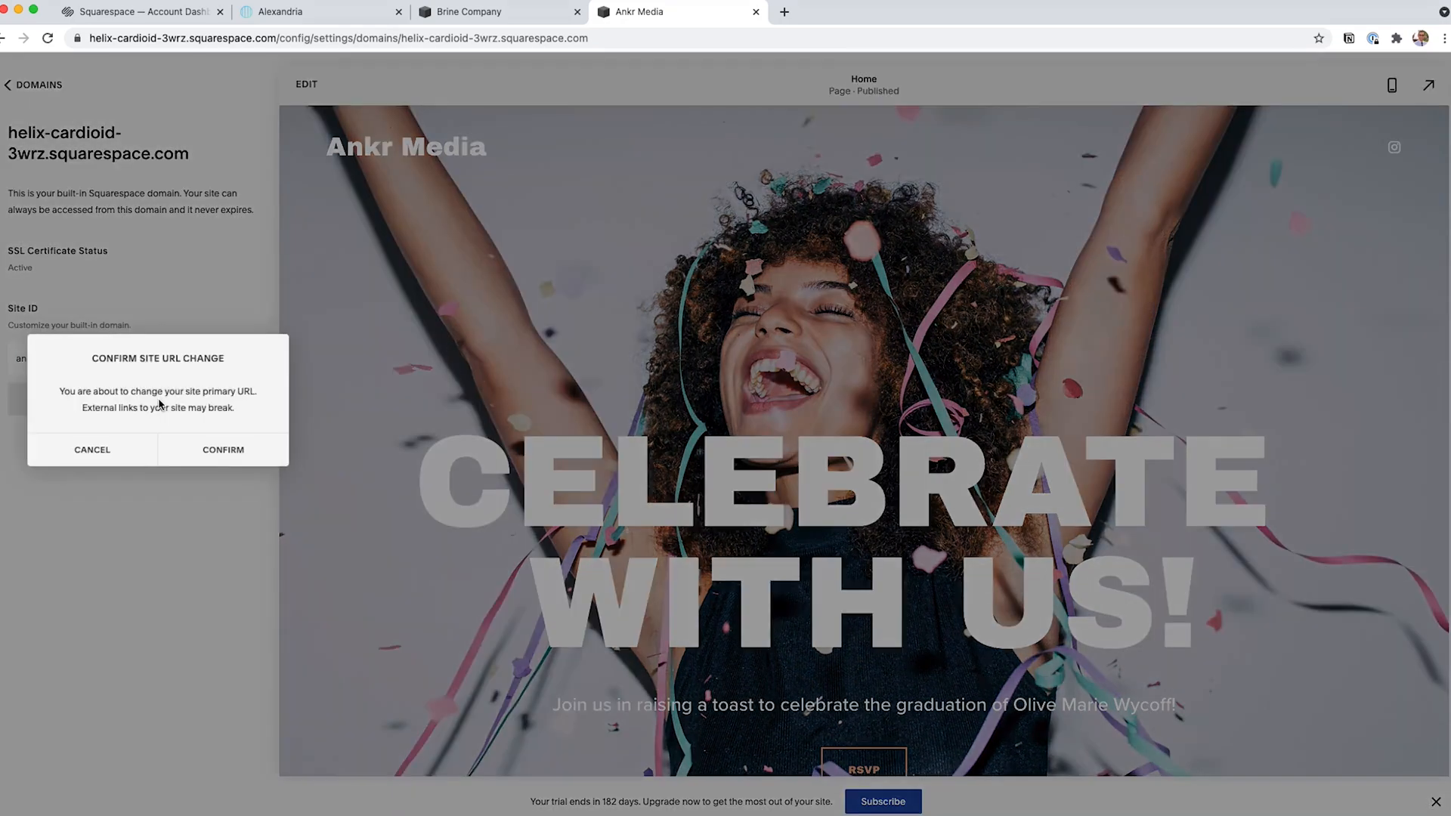
{"action": "left_click", "coordinate": [242, 450]}
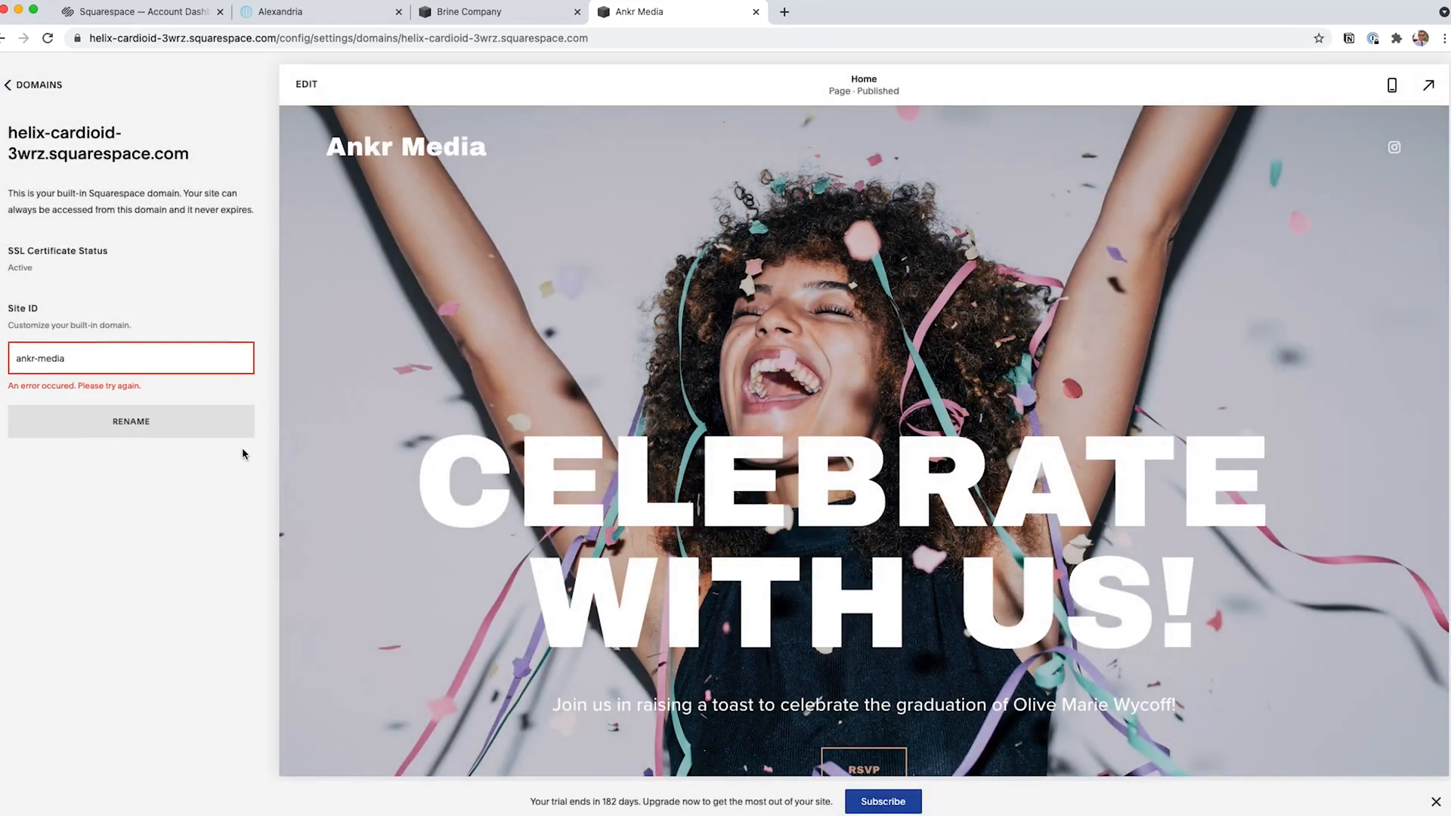
{"action": "triple_click", "coordinate": [94, 357]}
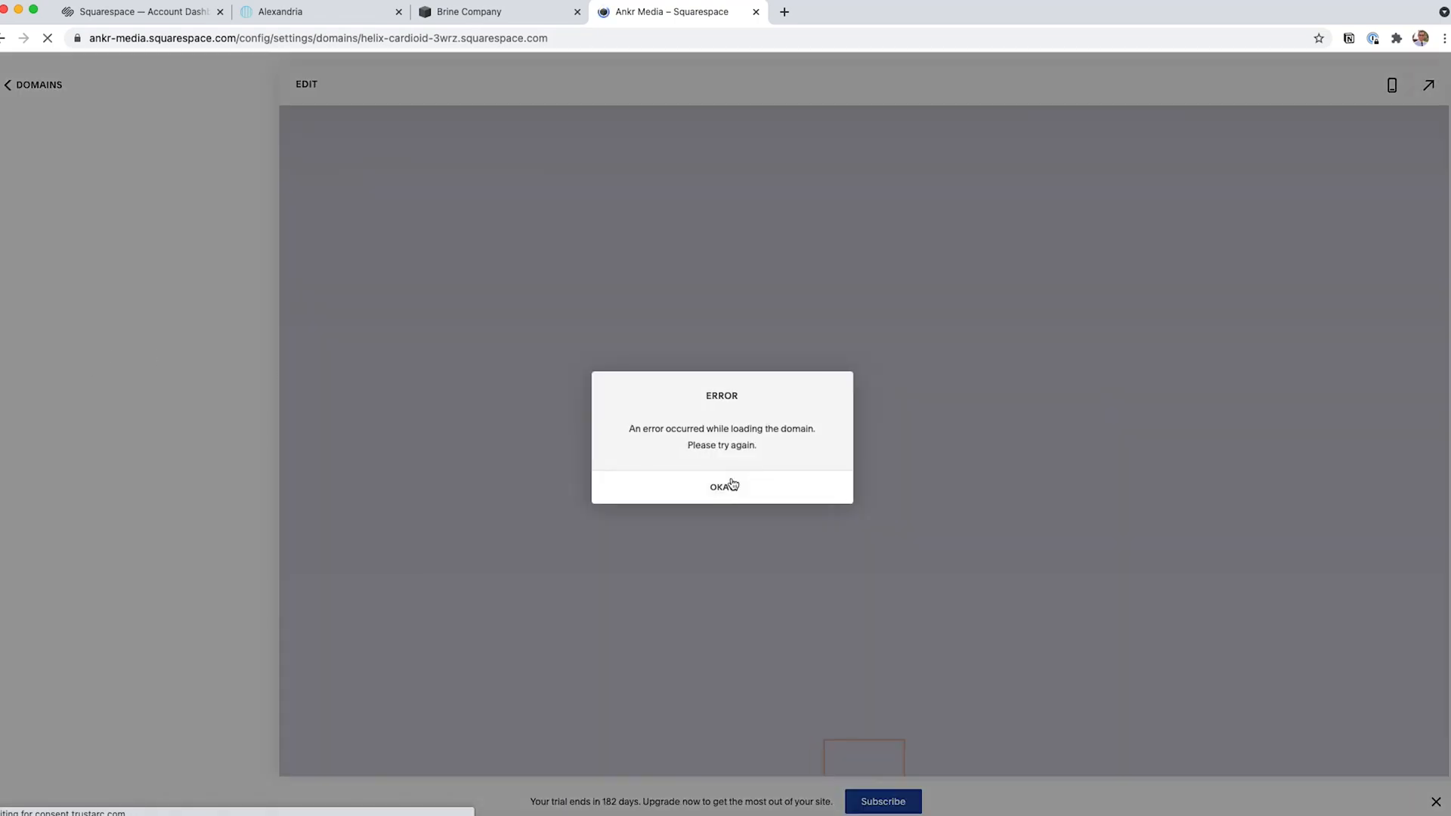
{"action": "left_click", "coordinate": [732, 486]}
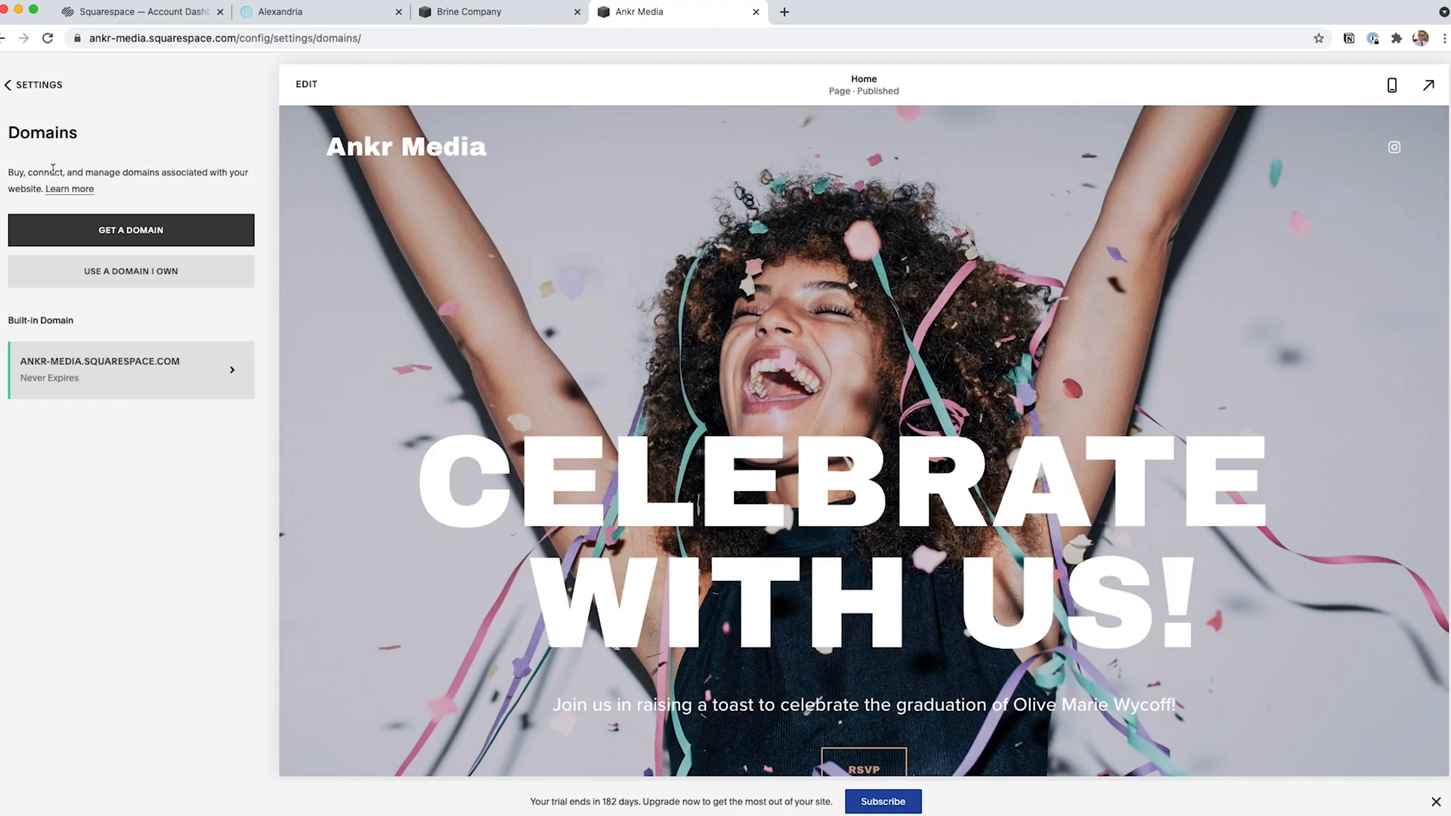
Enable login with the Escape key in the site's advanced settings and save the change.
{"action": "left_click", "coordinate": [34, 87]}
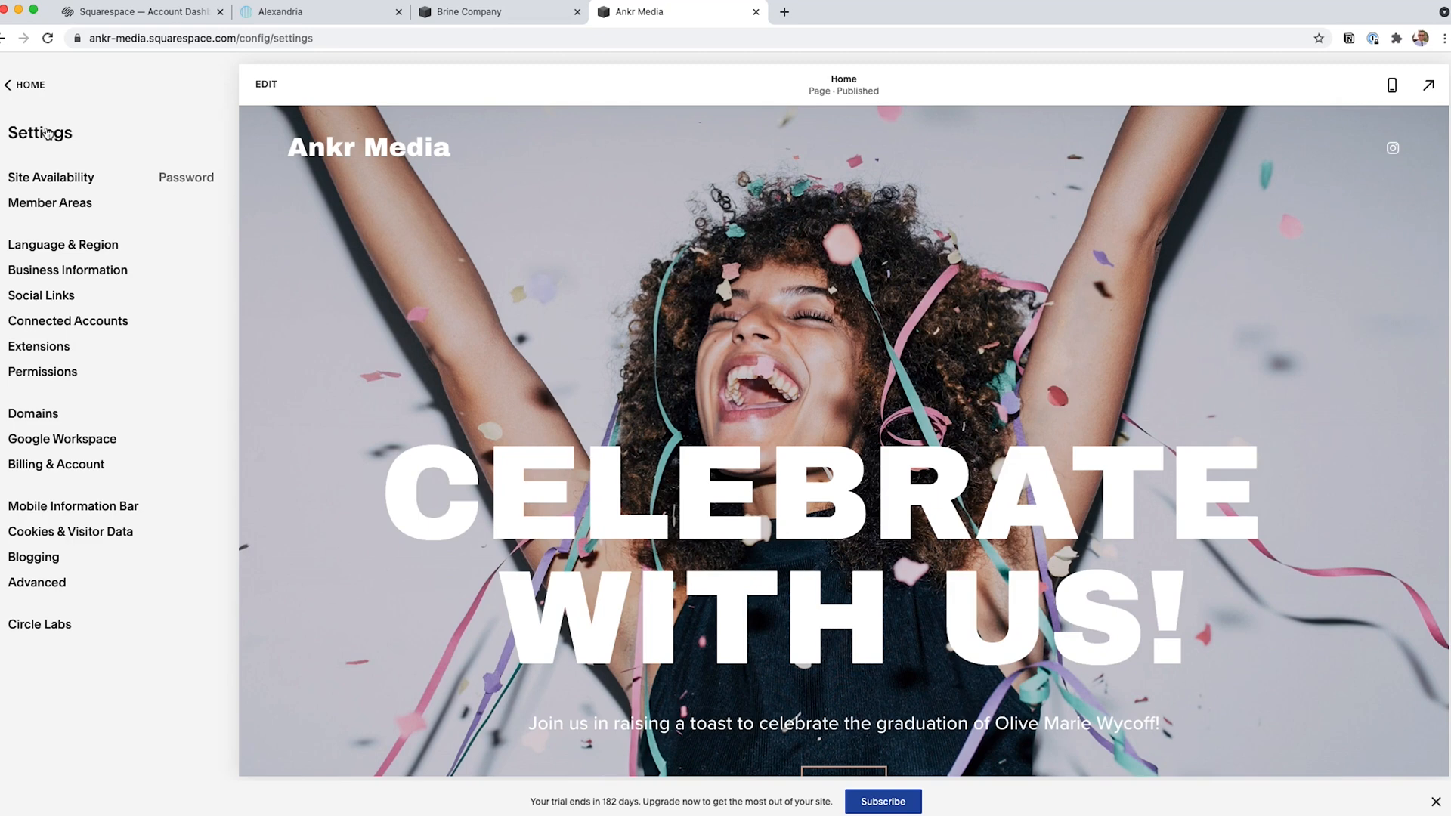
{"action": "left_click", "coordinate": [54, 591]}
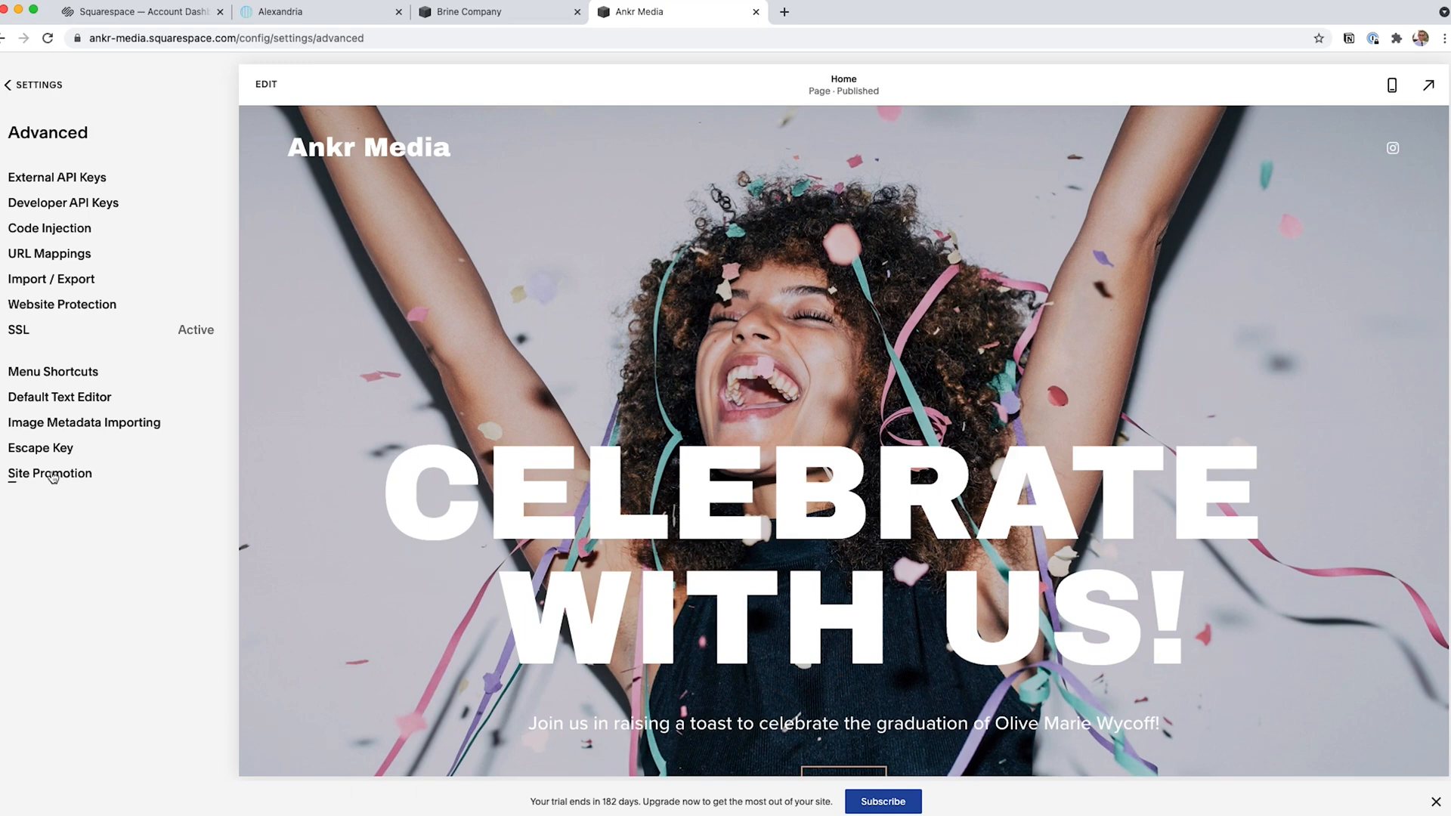
{"action": "left_click", "coordinate": [48, 450]}
{"action": "left_click", "coordinate": [81, 240]}
{"action": "left_click", "coordinate": [20, 86]}
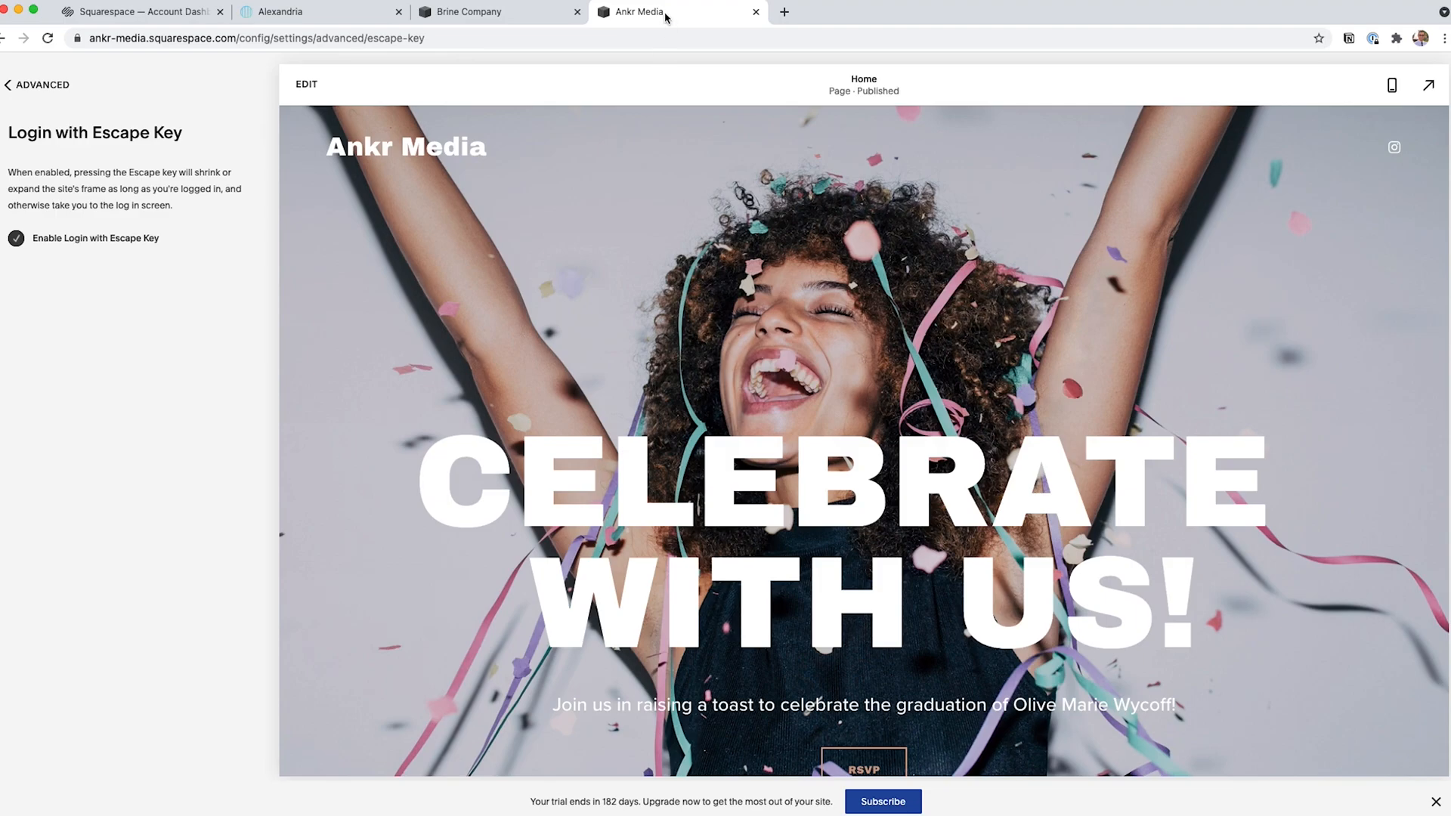
Enter the address ankrmedia.com in a new browser tab without loading it, and return to the Ankr Media site.
{"action": "key", "text": "super+t"}
{"action": "type", "text": "ankrmedia.com"}
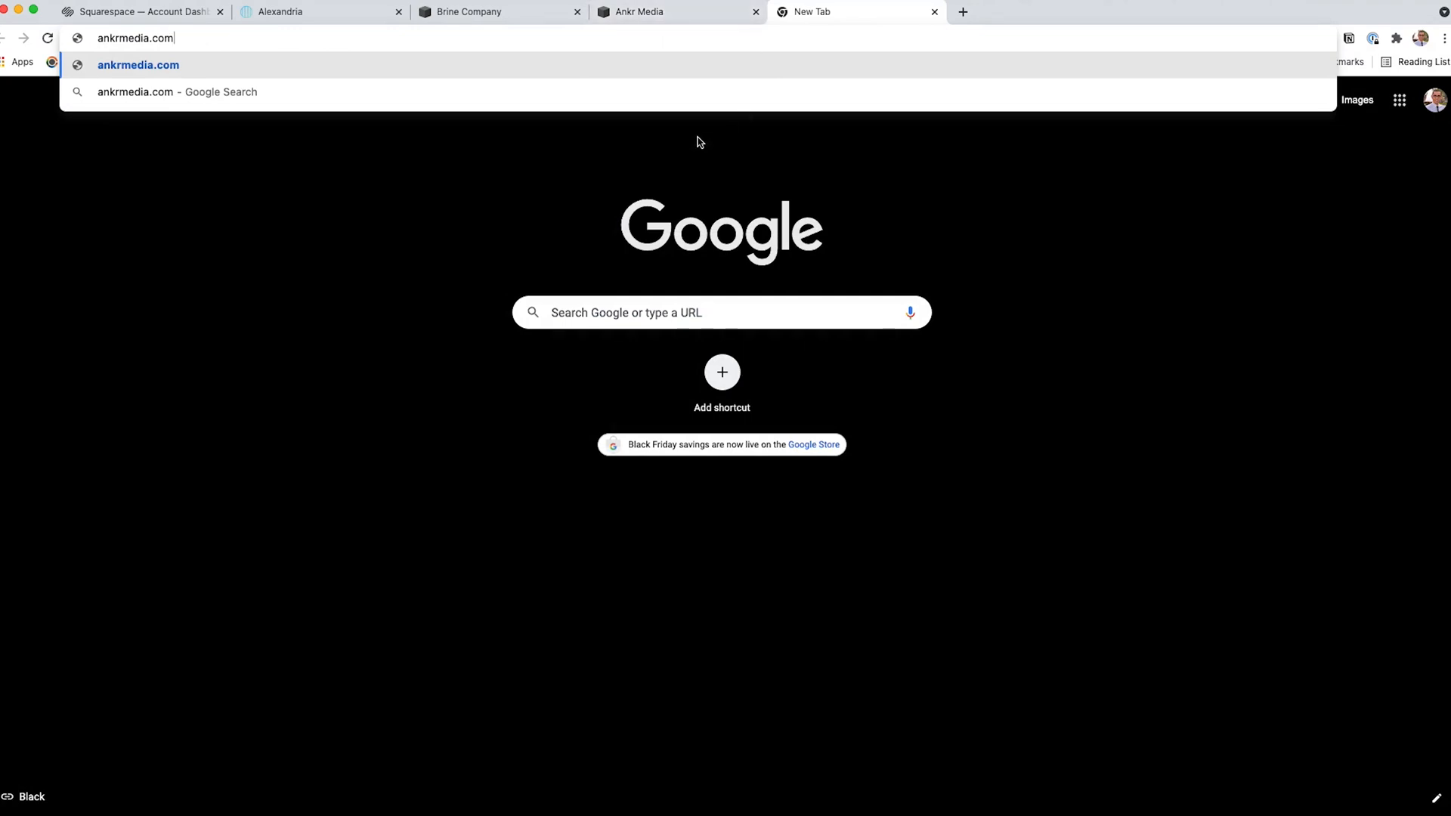
{"action": "left_click", "coordinate": [675, 19]}
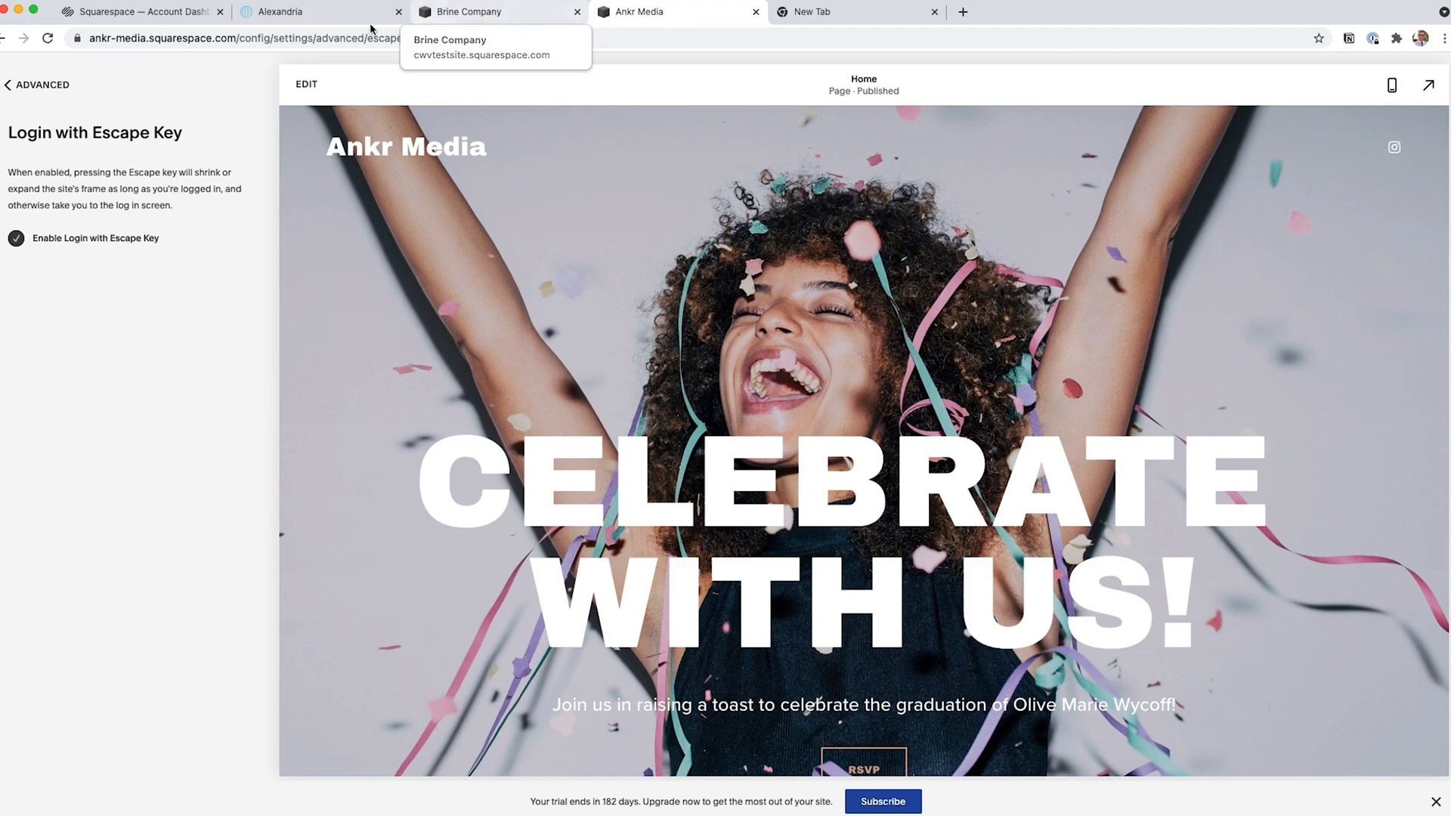
Switch to the Alexandria site and toggle between its full-page view and its admin frame to check the Escape key shortcut.
{"action": "left_click", "coordinate": [317, 17]}
{"action": "key", "text": "Escape"}
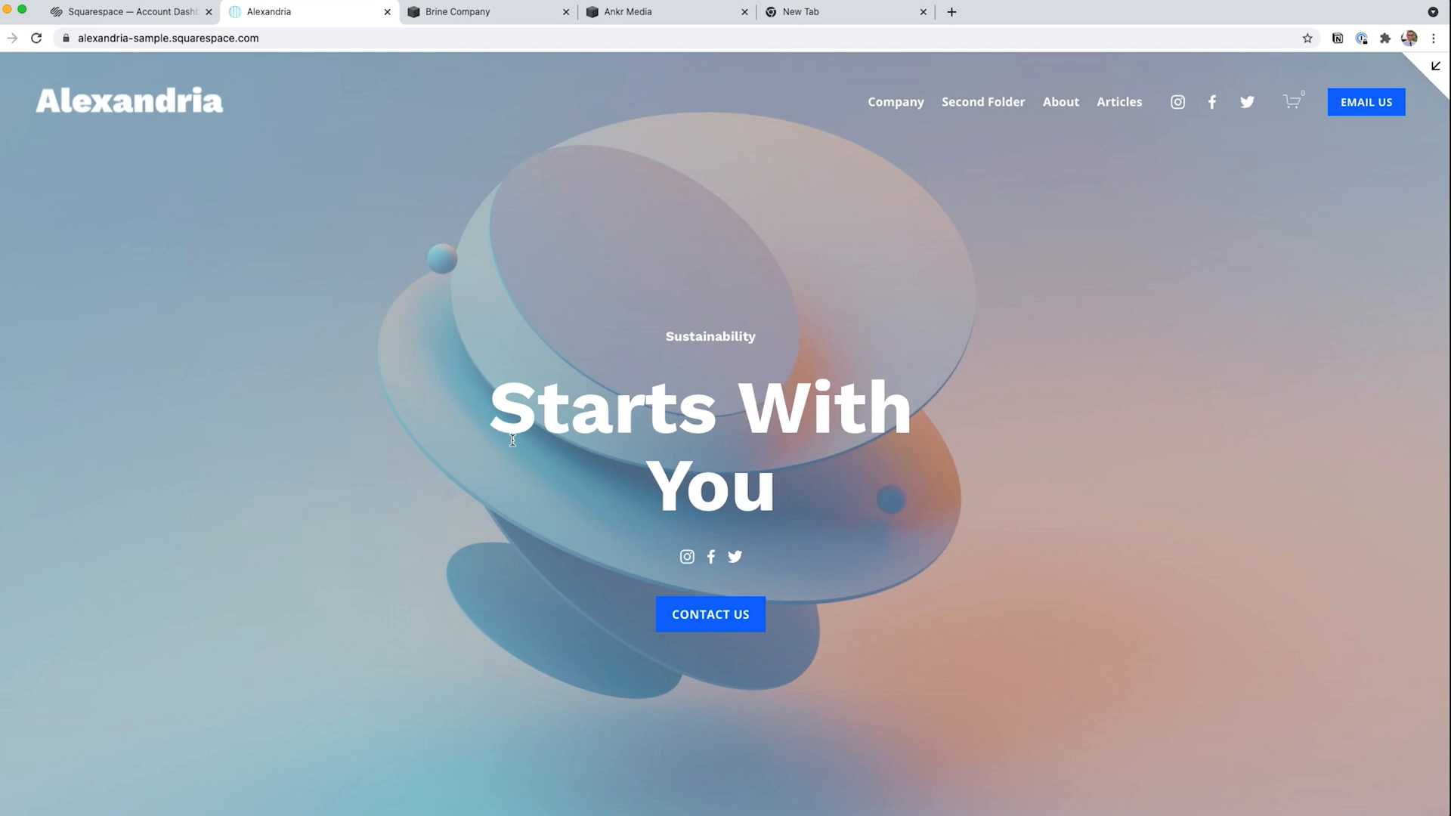
{"action": "key", "text": "Escape"}
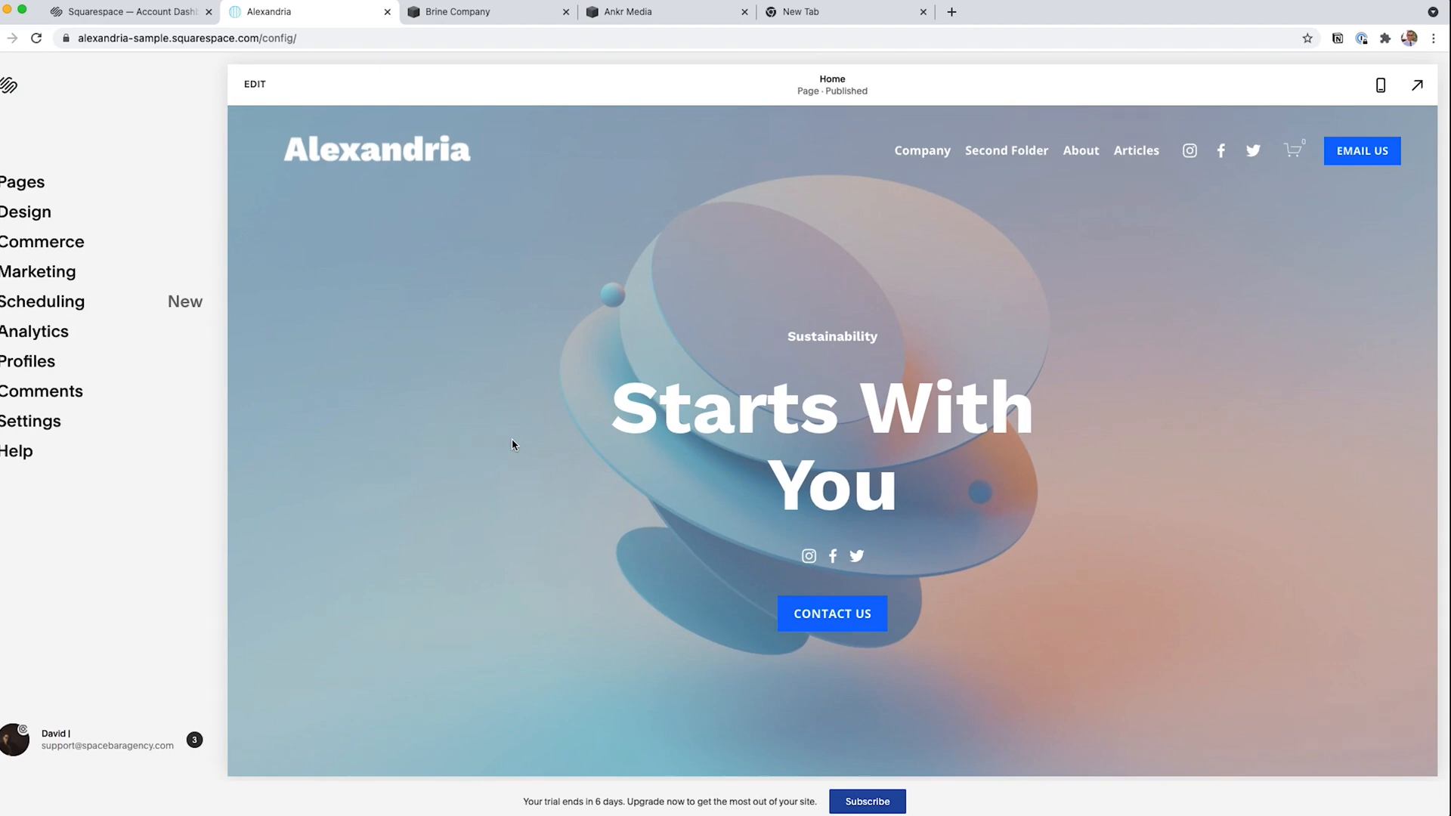
{"action": "key", "text": "Escape"}
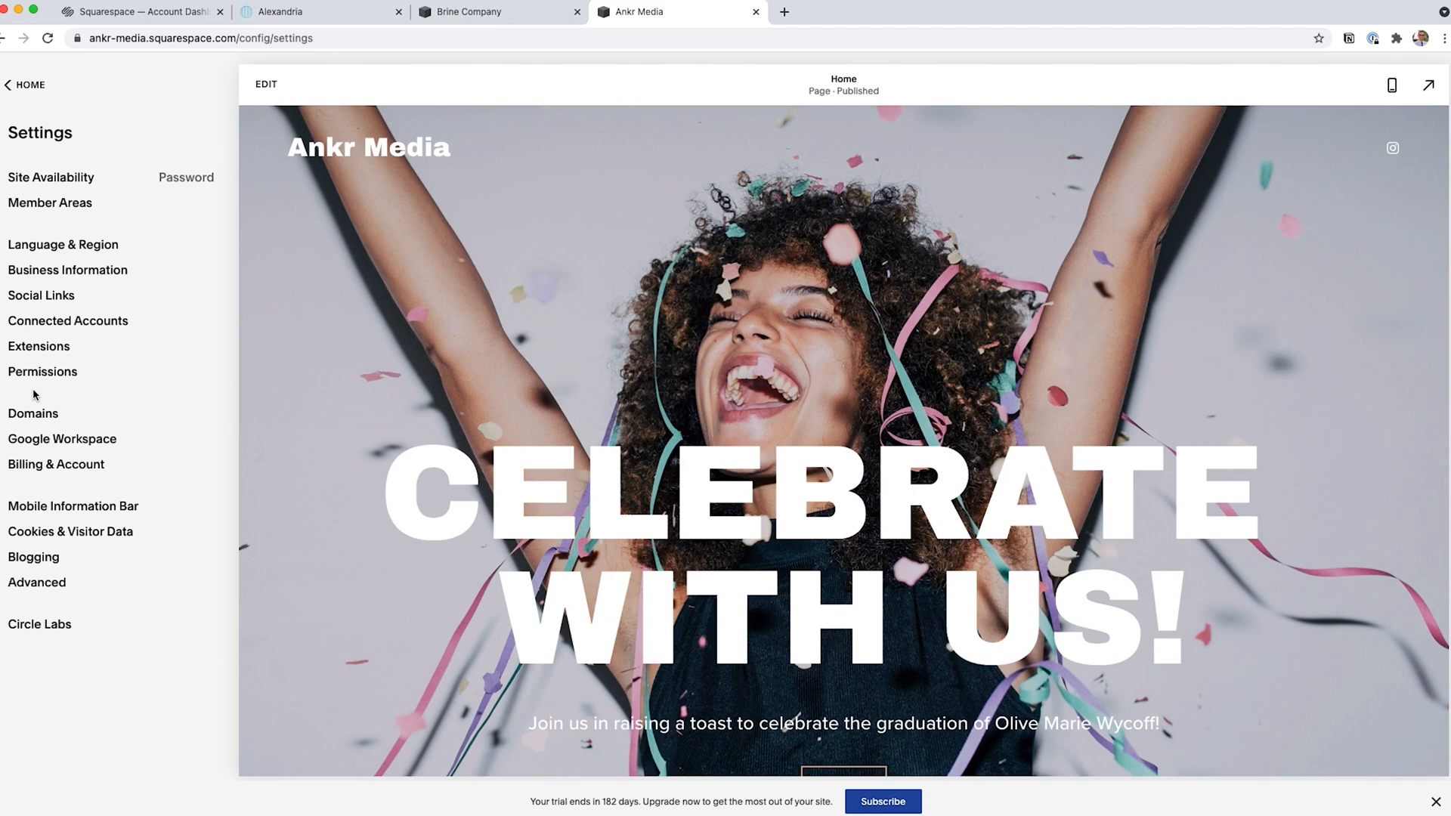
Add instagram.com/mybusinessname to the site's social links.
{"action": "left_click", "coordinate": [47, 324]}
{"action": "left_click", "coordinate": [53, 300]}
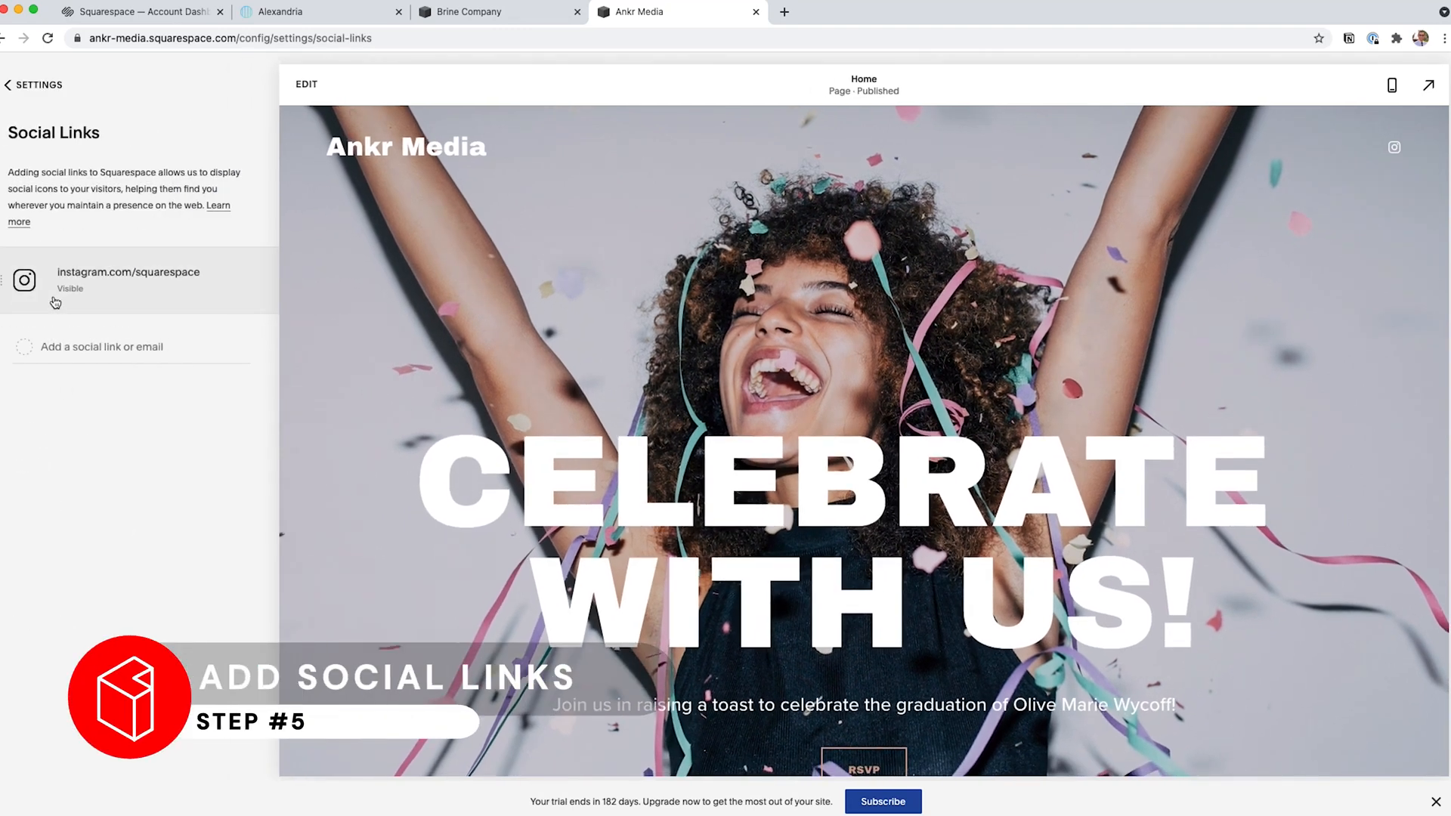
{"action": "left_click", "coordinate": [86, 345]}
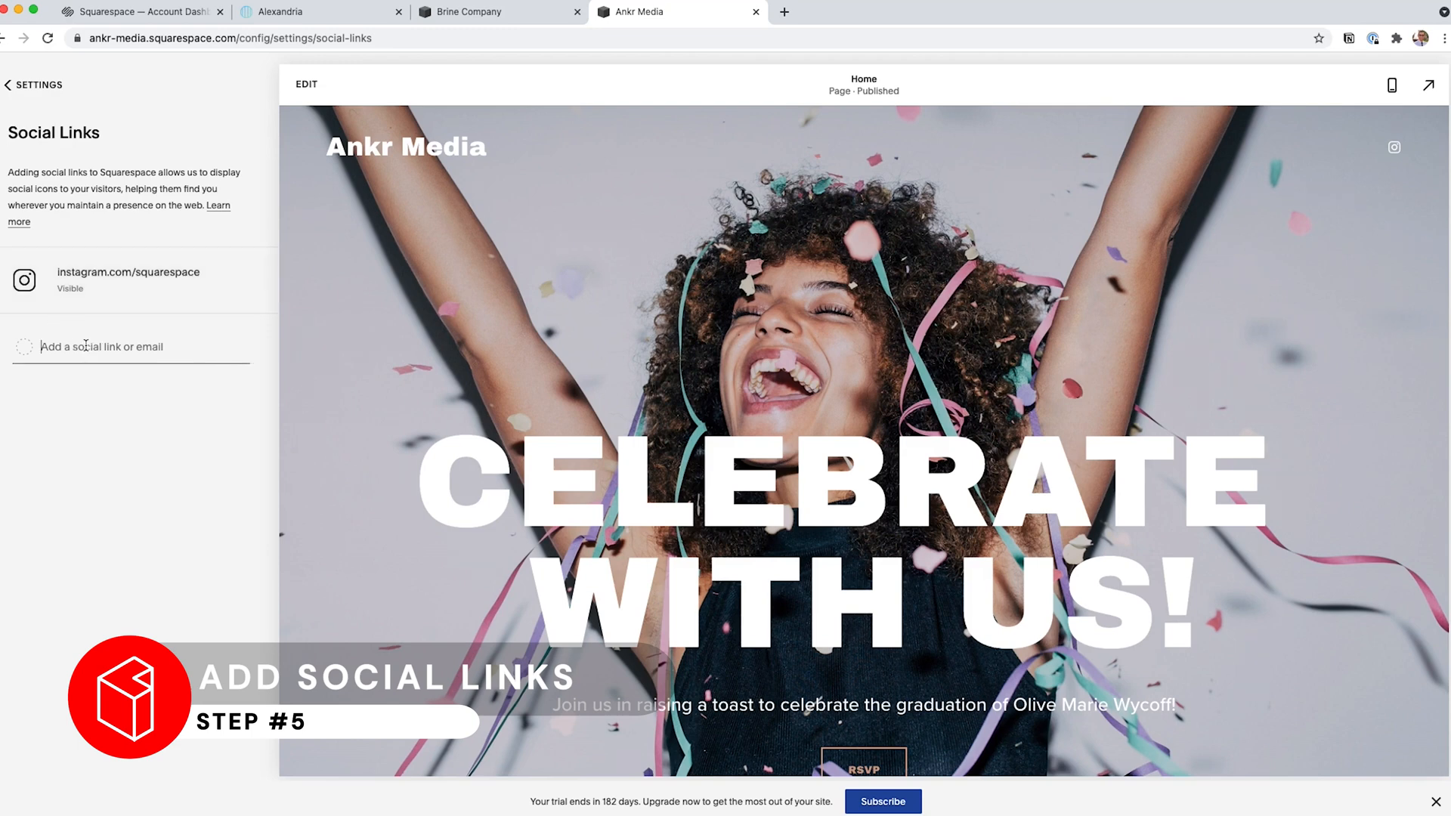
{"action": "type", "text": "insta"}
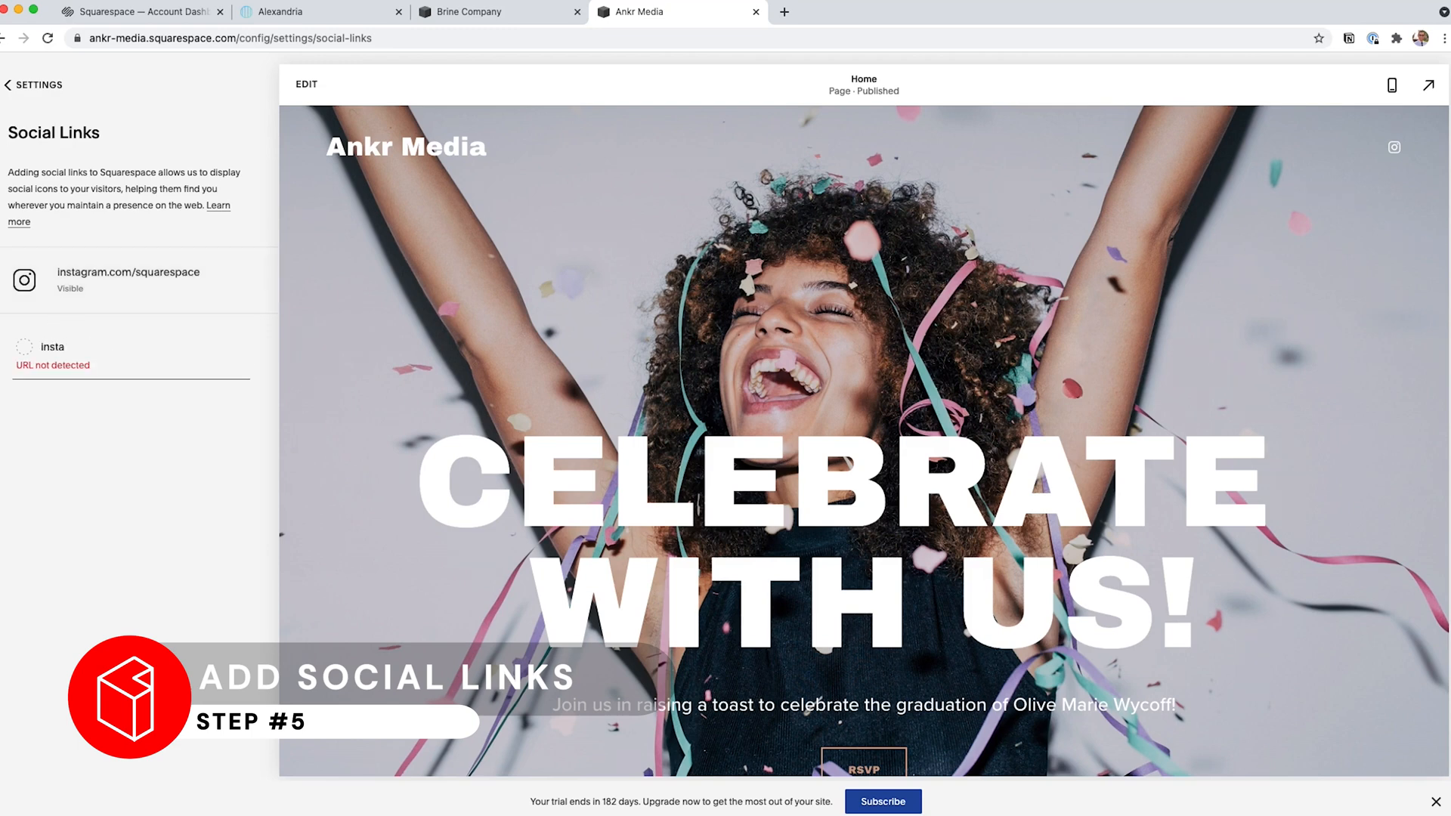
{"action": "type", "text": "gram.com/"}
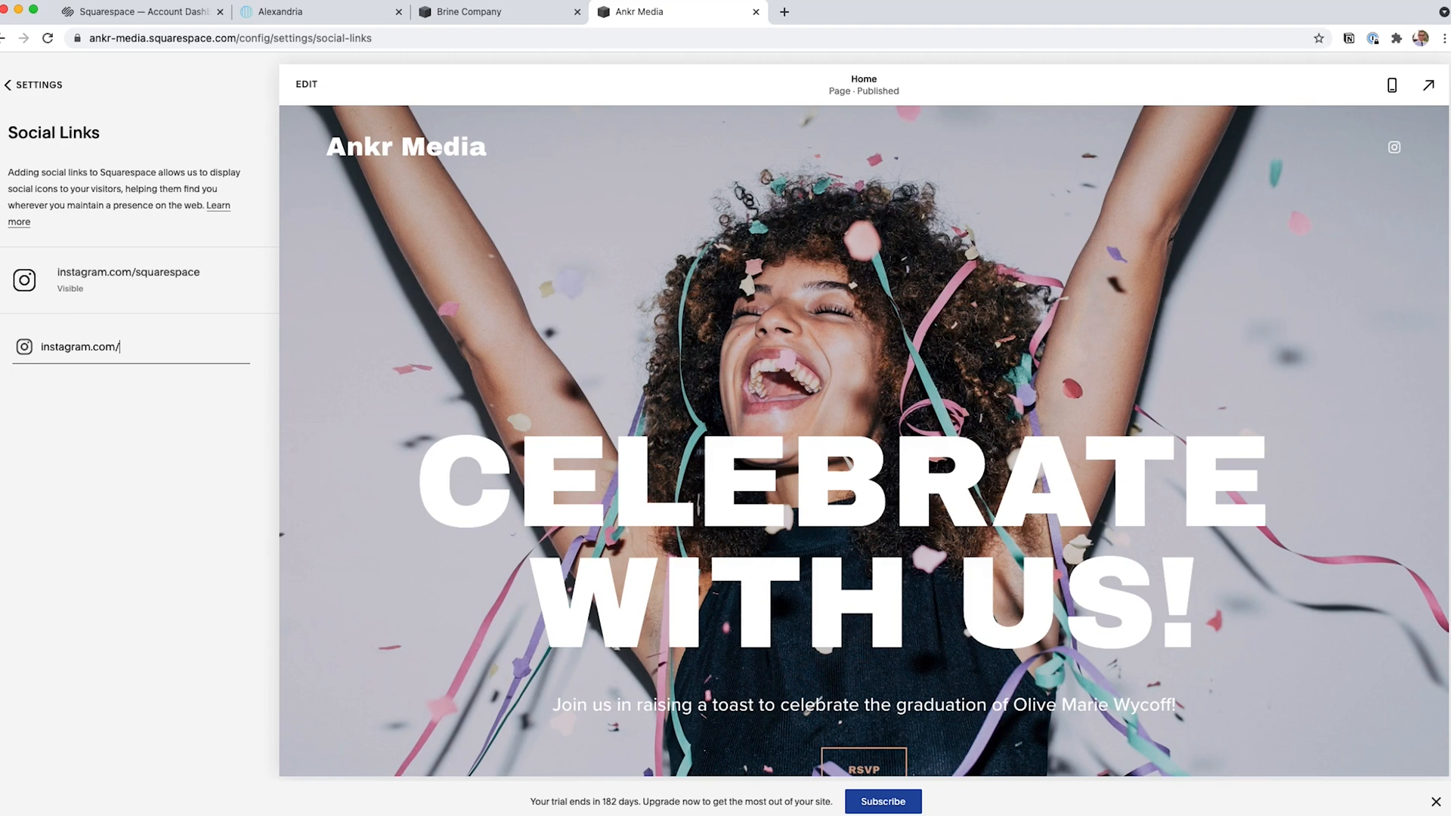
{"action": "type", "text": "mybusinessname"}
{"action": "key", "text": "Return"}
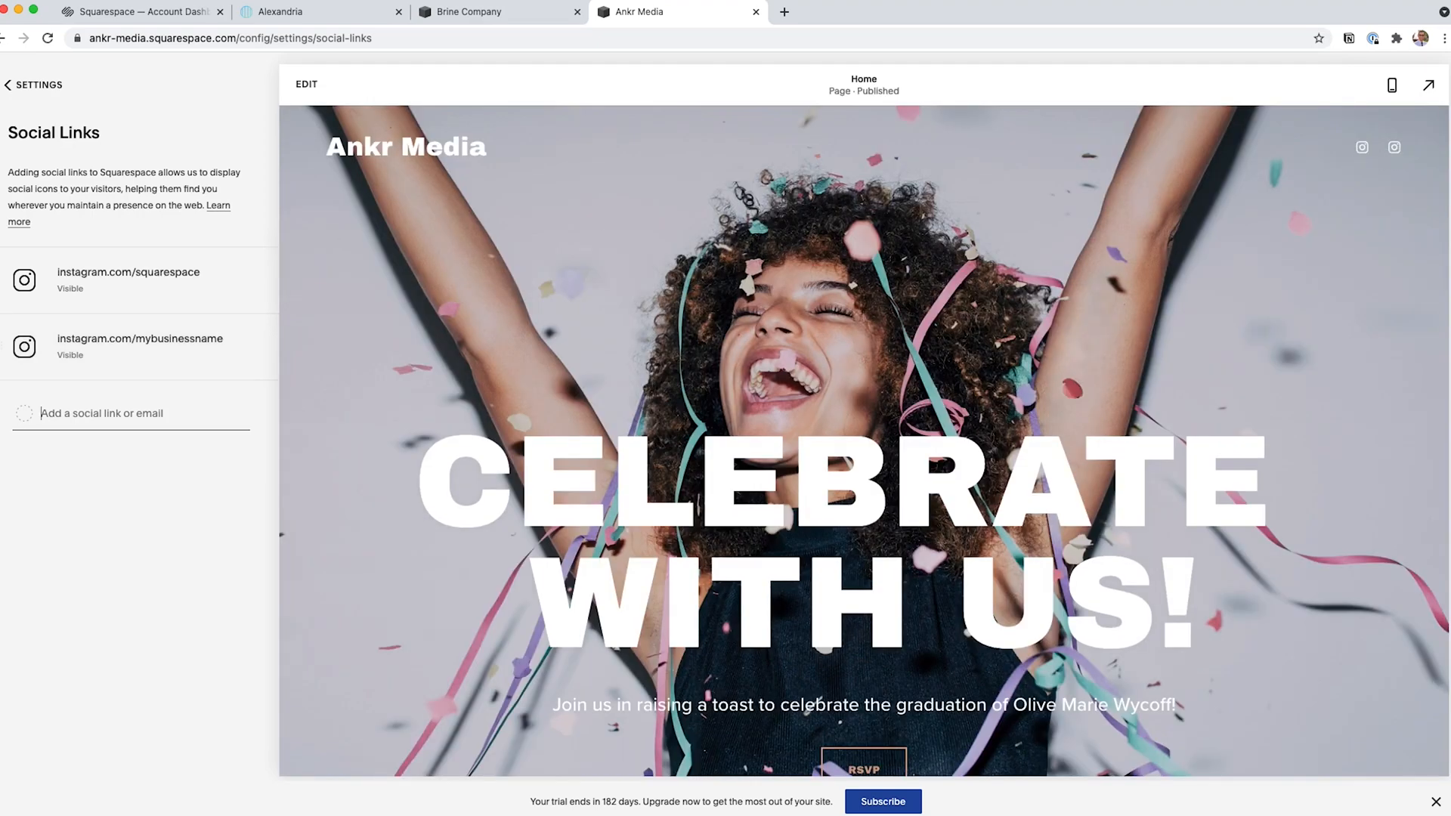
Remove the template's instagram.com/squarespace link from the social links and confirm the removal.
{"action": "left_click", "coordinate": [5, 279]}
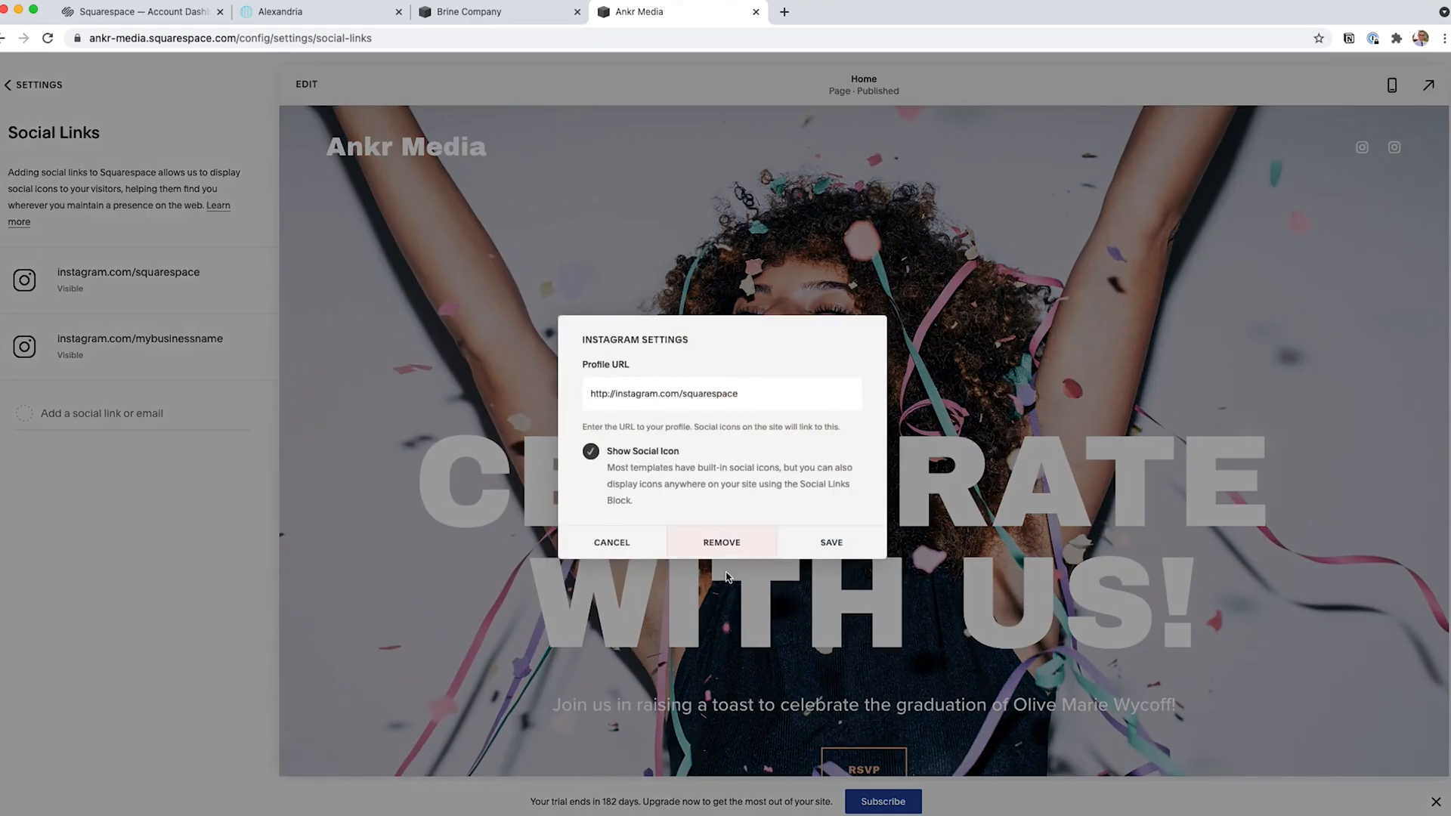
{"action": "left_click", "coordinate": [697, 544]}
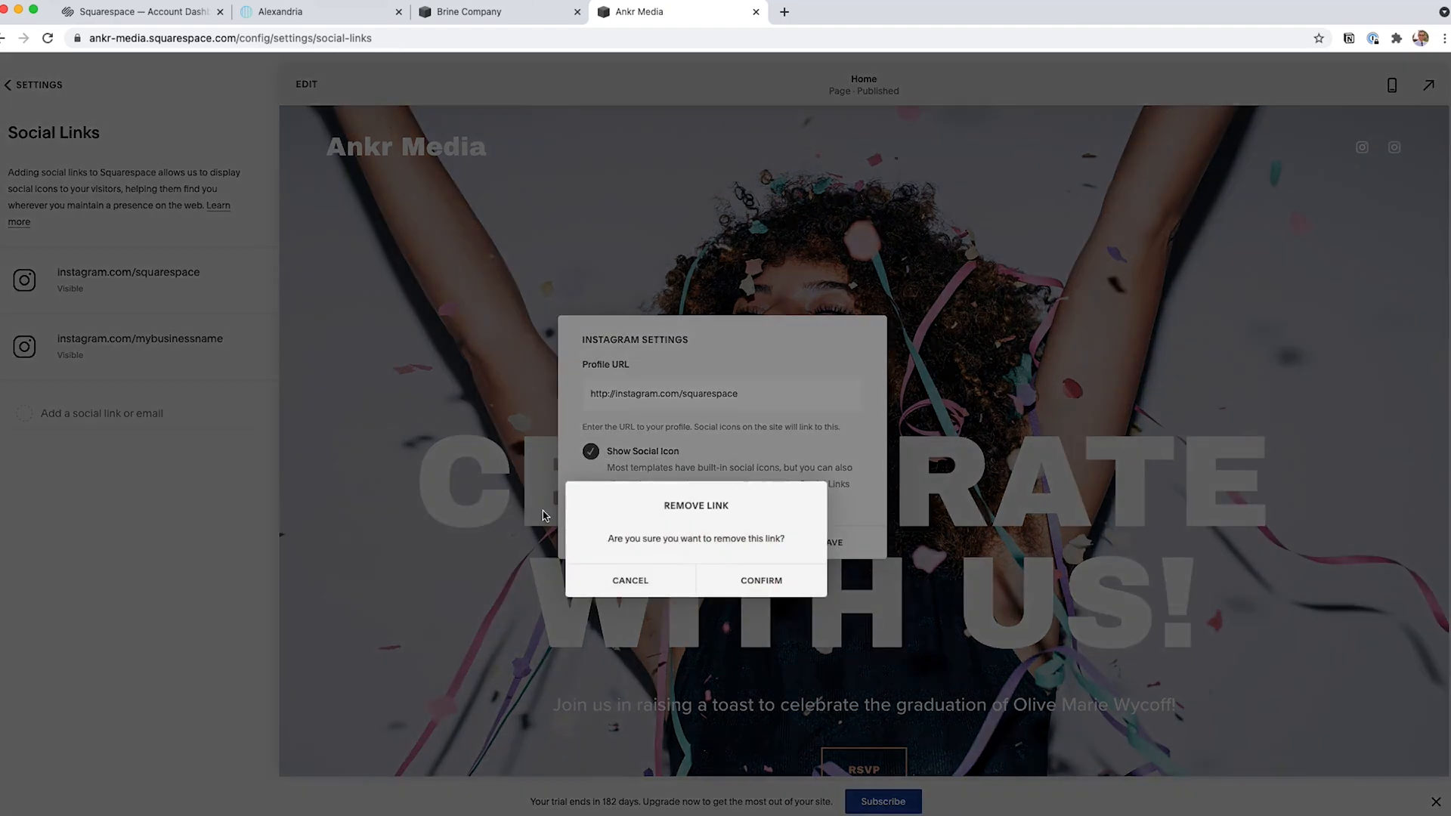
{"action": "left_click", "coordinate": [752, 583]}
Add facebook.com, twitter.com and youtube.com as social links and return to the site settings.
{"action": "left_click", "coordinate": [120, 363]}
{"action": "type", "text": "facebook.com"}
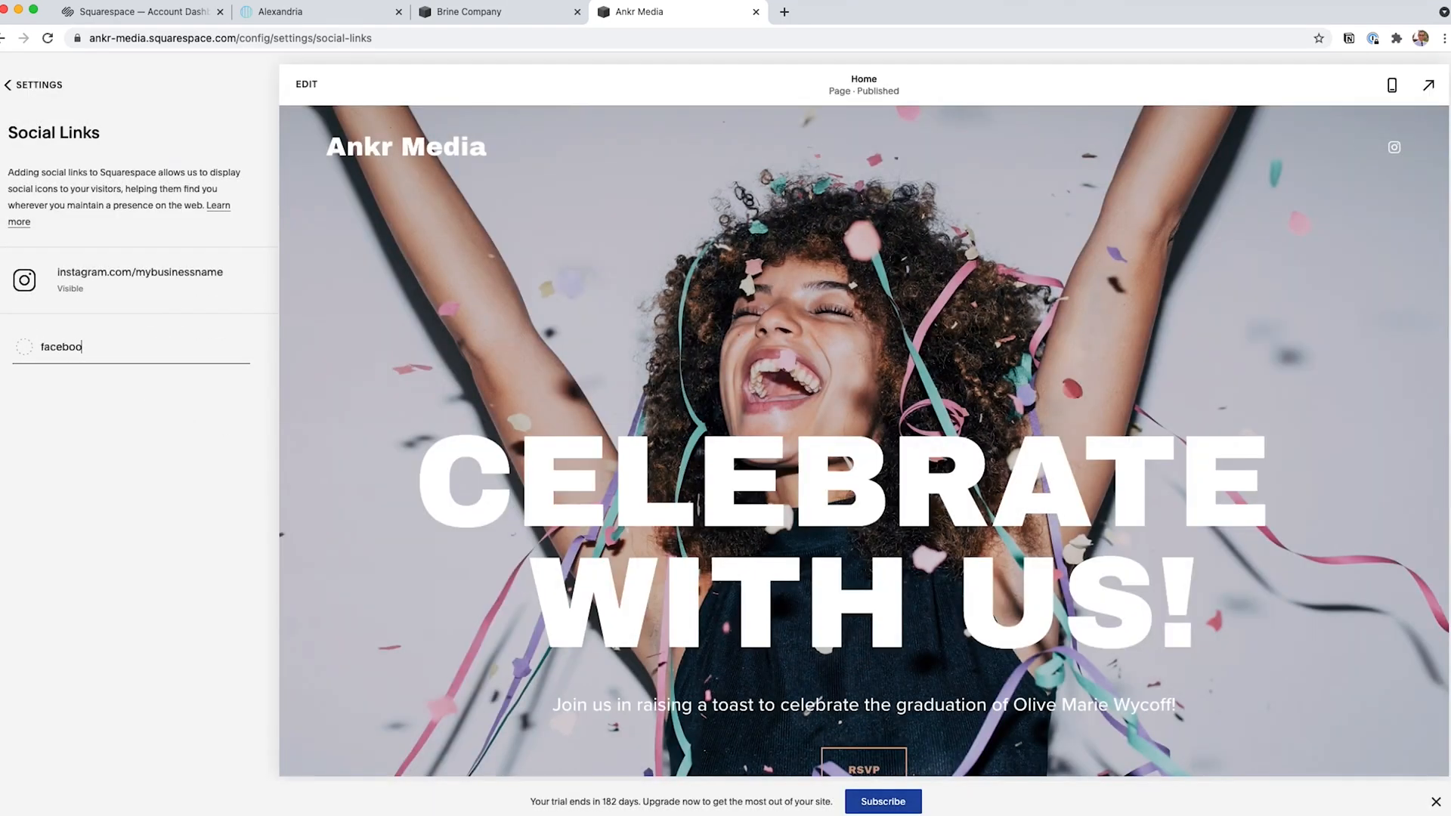
{"action": "key", "text": "Return"}
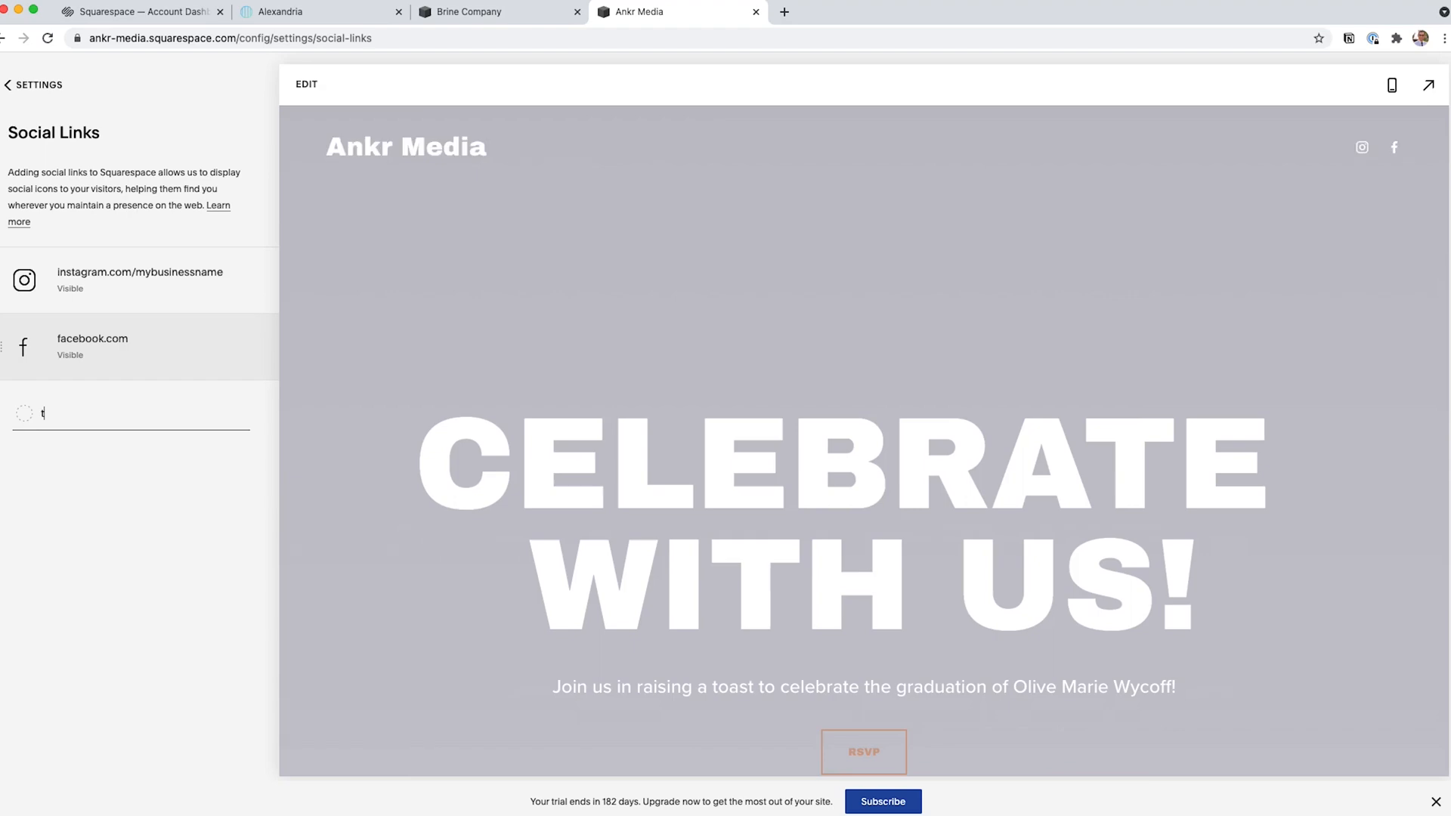
{"action": "type", "text": "twitter.co"}
{"action": "type", "text": "m"}
{"action": "key", "text": "Return"}
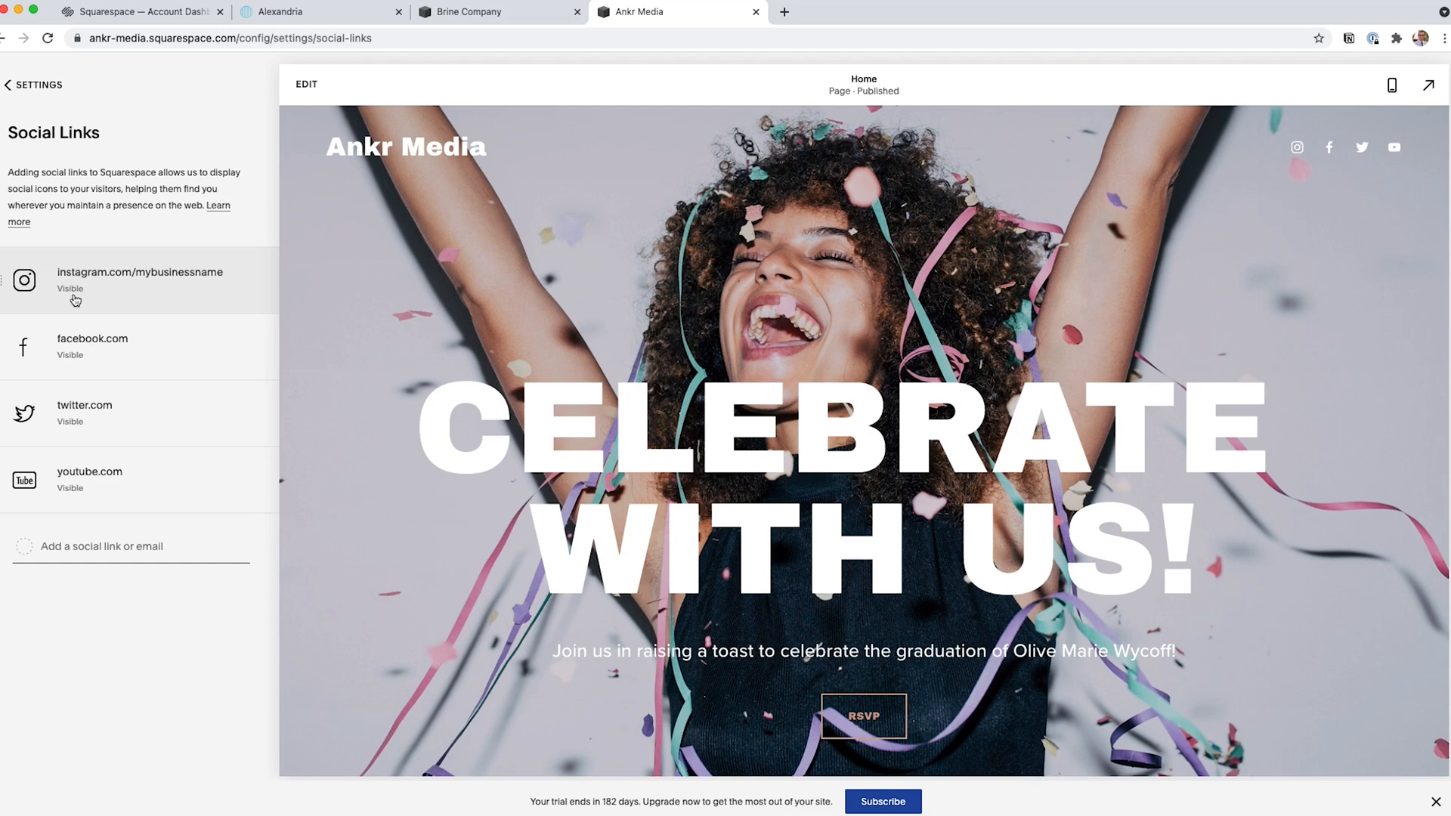
{"action": "left_click", "coordinate": [40, 91]}
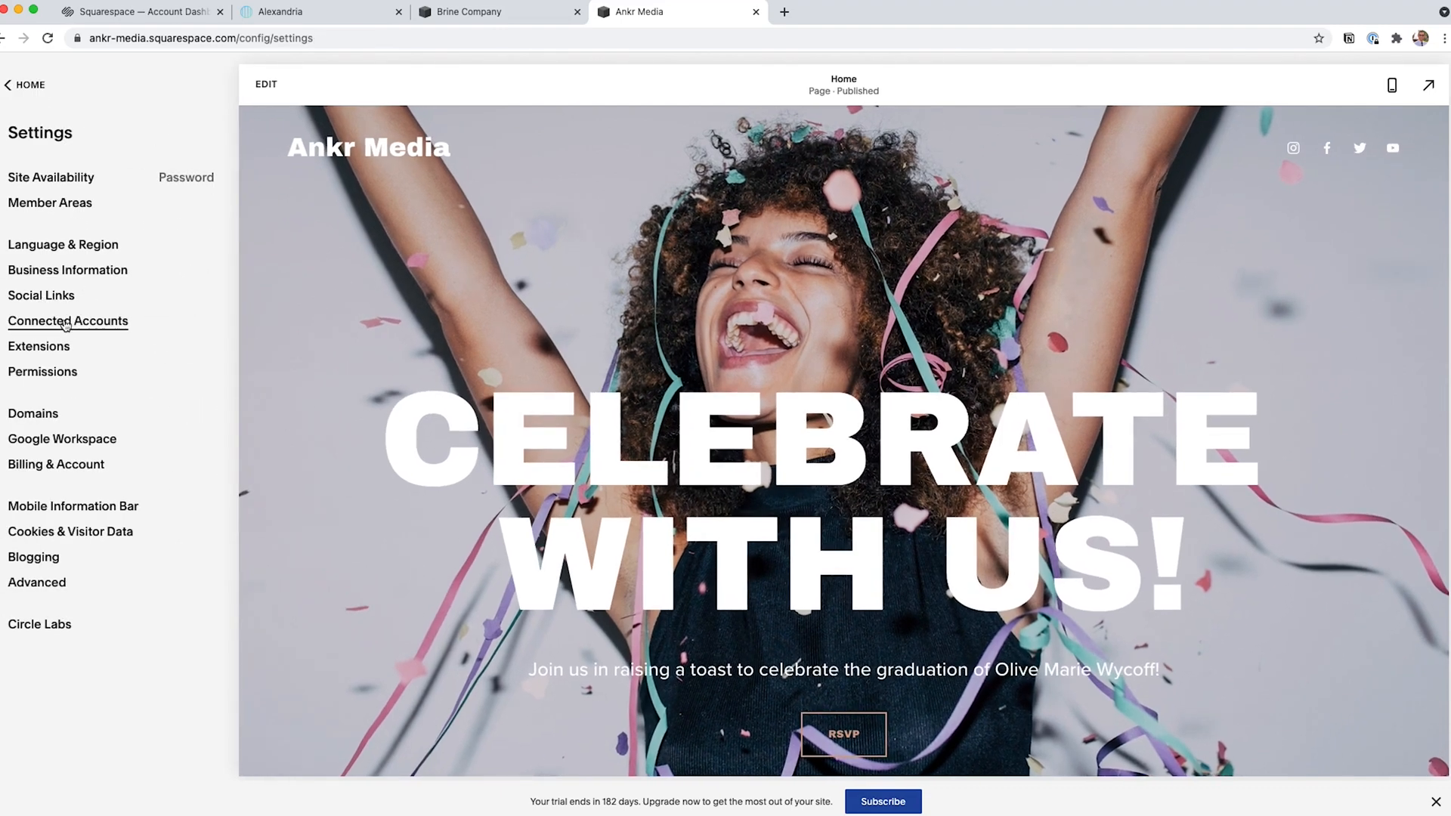
Try to connect an Instagram account to the site, closing its authorization request and cancelling the YouTube account settings.
{"action": "left_click", "coordinate": [74, 322]}
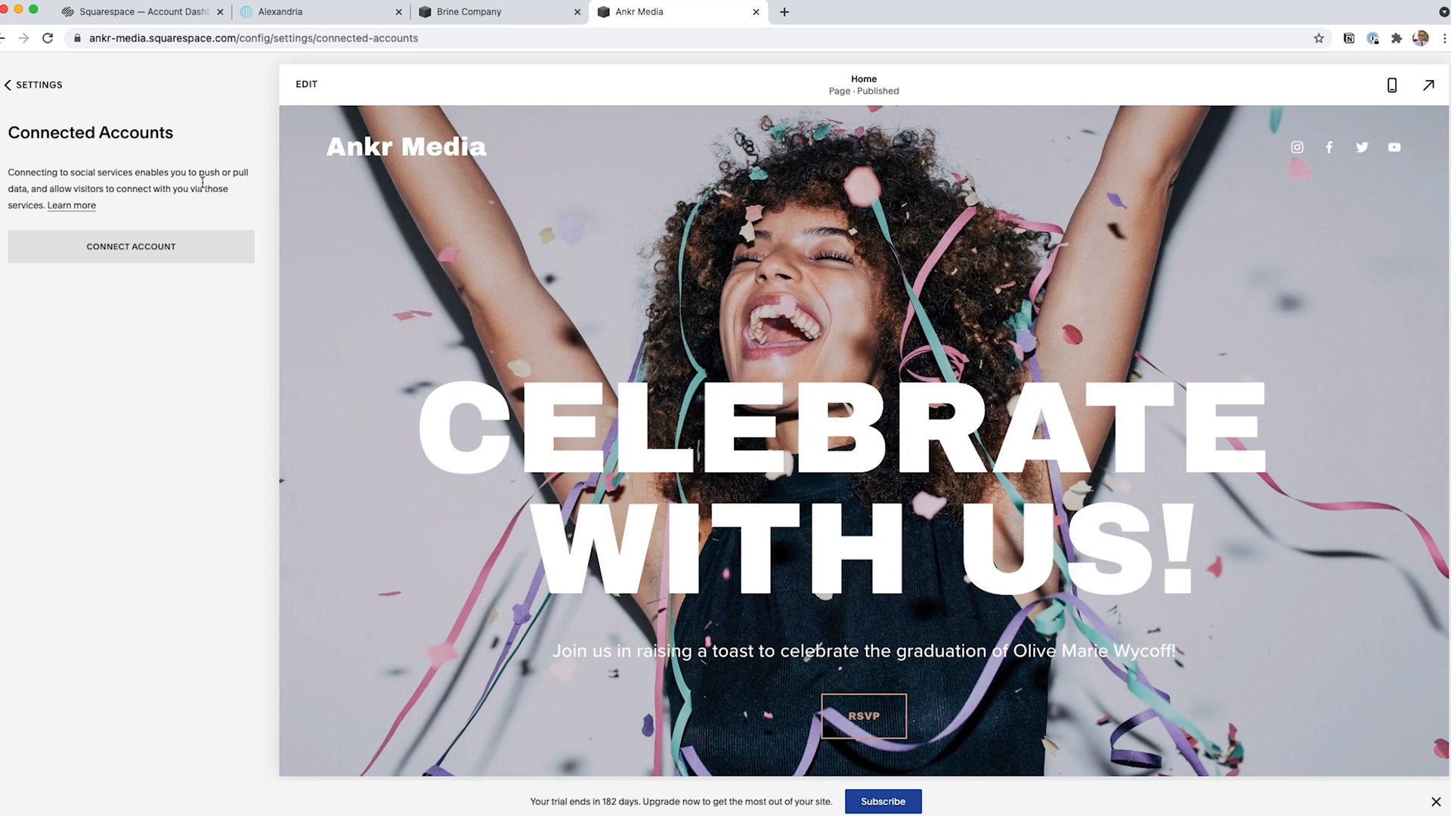
{"action": "left_click", "coordinate": [144, 248]}
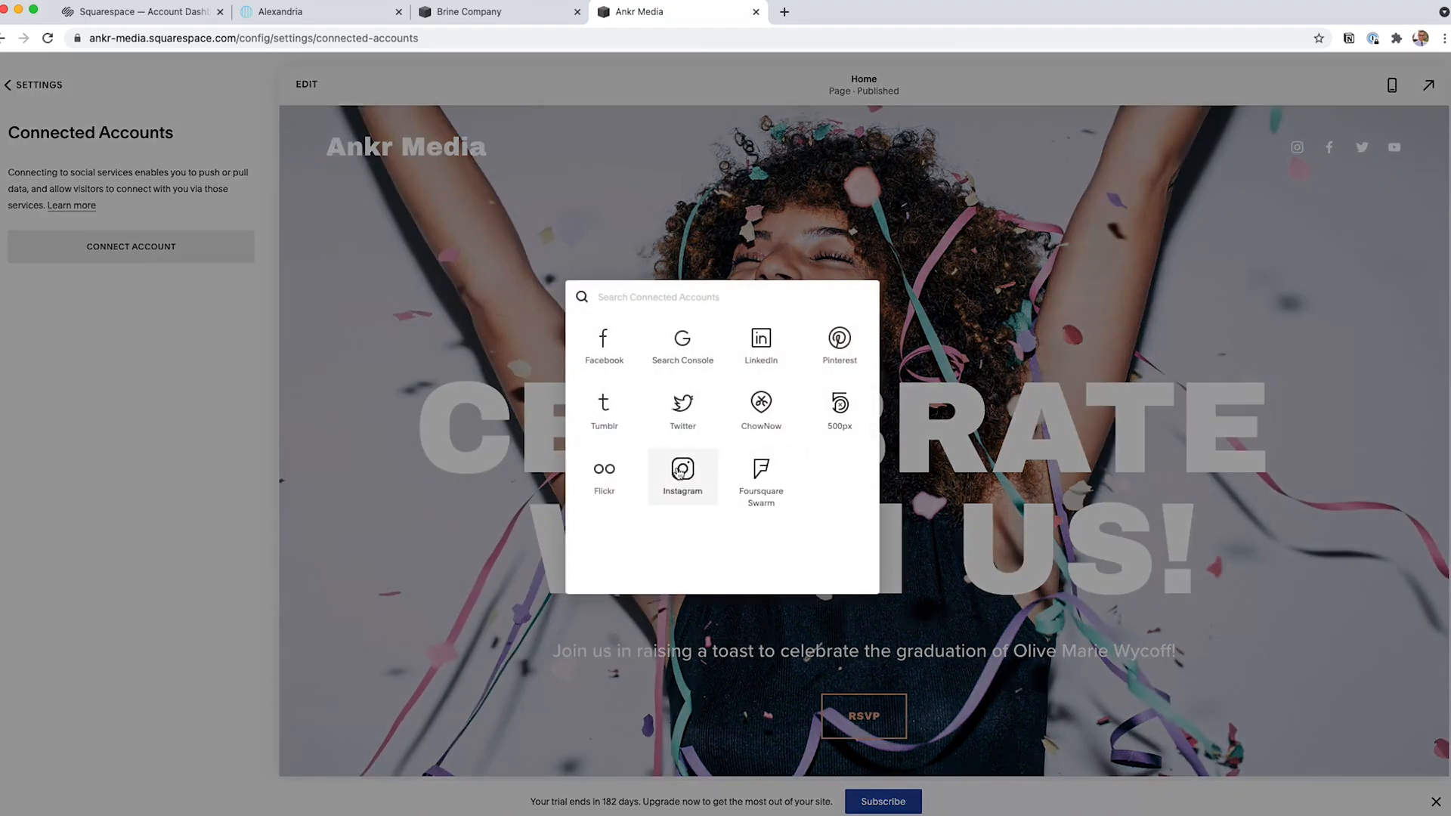
{"action": "left_click", "coordinate": [680, 470]}
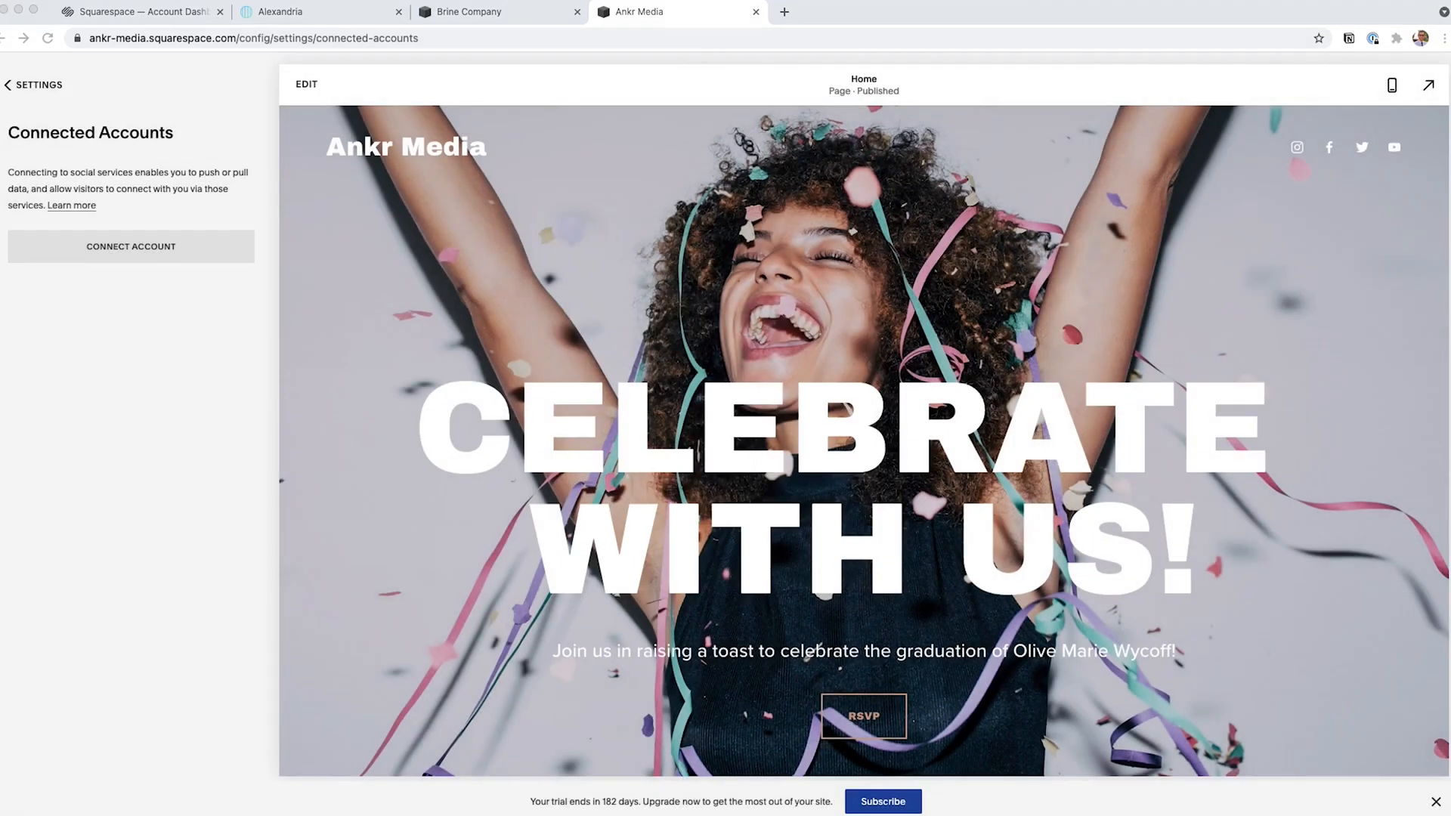
{"action": "left_click_drag", "start_coordinate": [776, 190], "coordinate": [440, 174]}
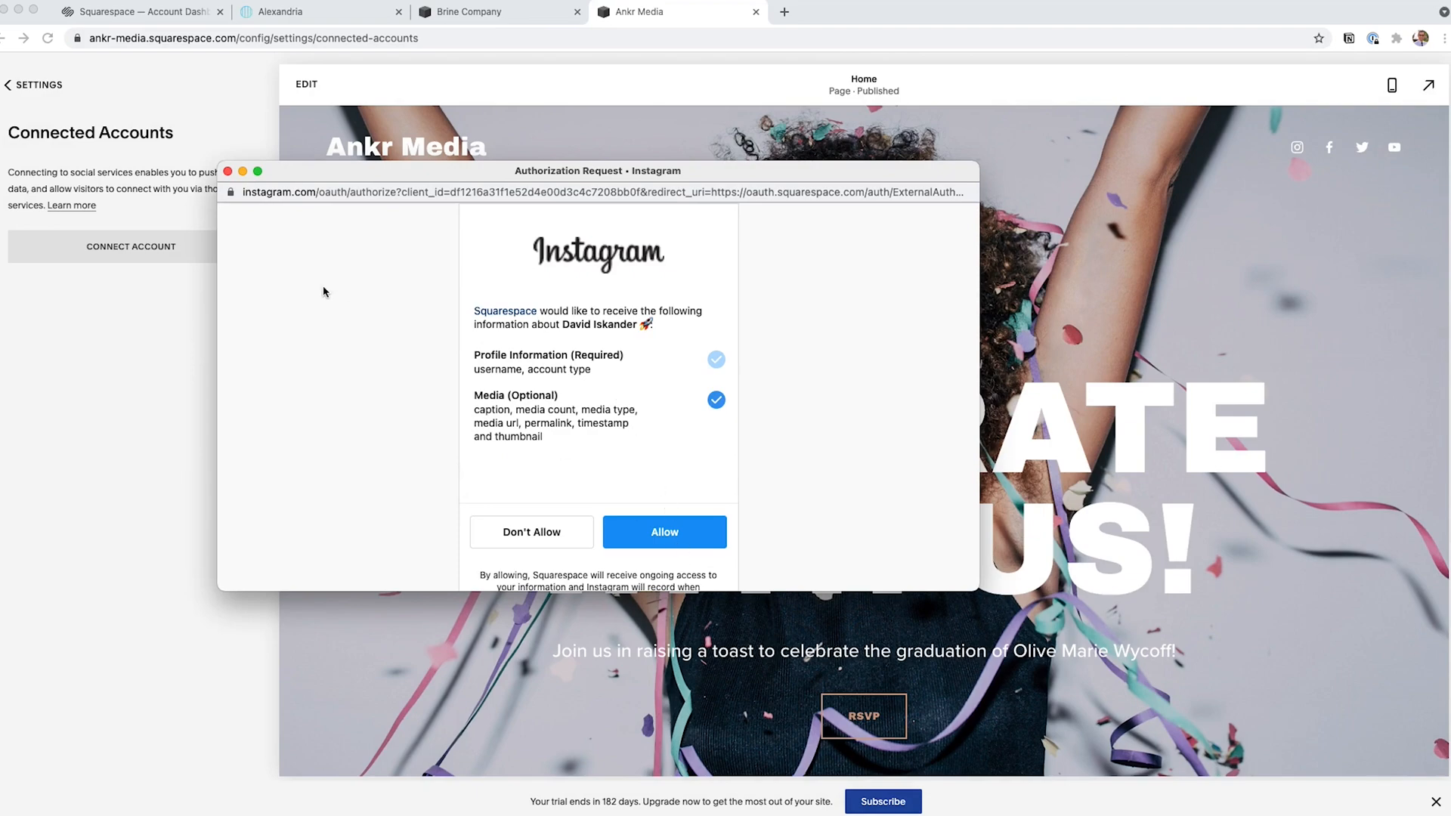
{"action": "left_click", "coordinate": [227, 171]}
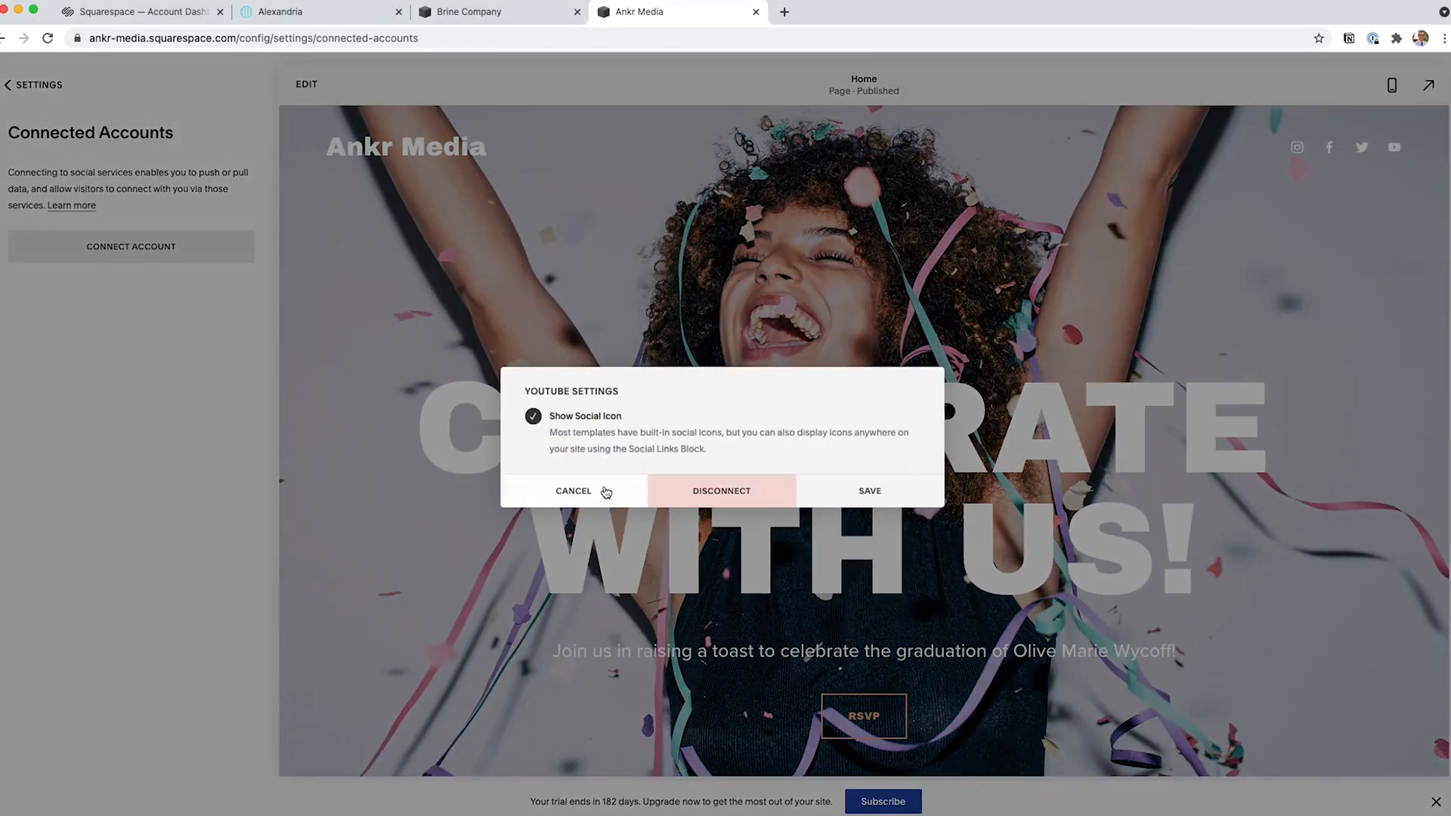
{"action": "left_click", "coordinate": [593, 490]}
Examine the email campaigns section of the marketing options, including its mailing lists and sender profile settings.
{"action": "scroll", "coordinate": [854, 435], "scroll_direction": "down", "scroll_amount": 2}
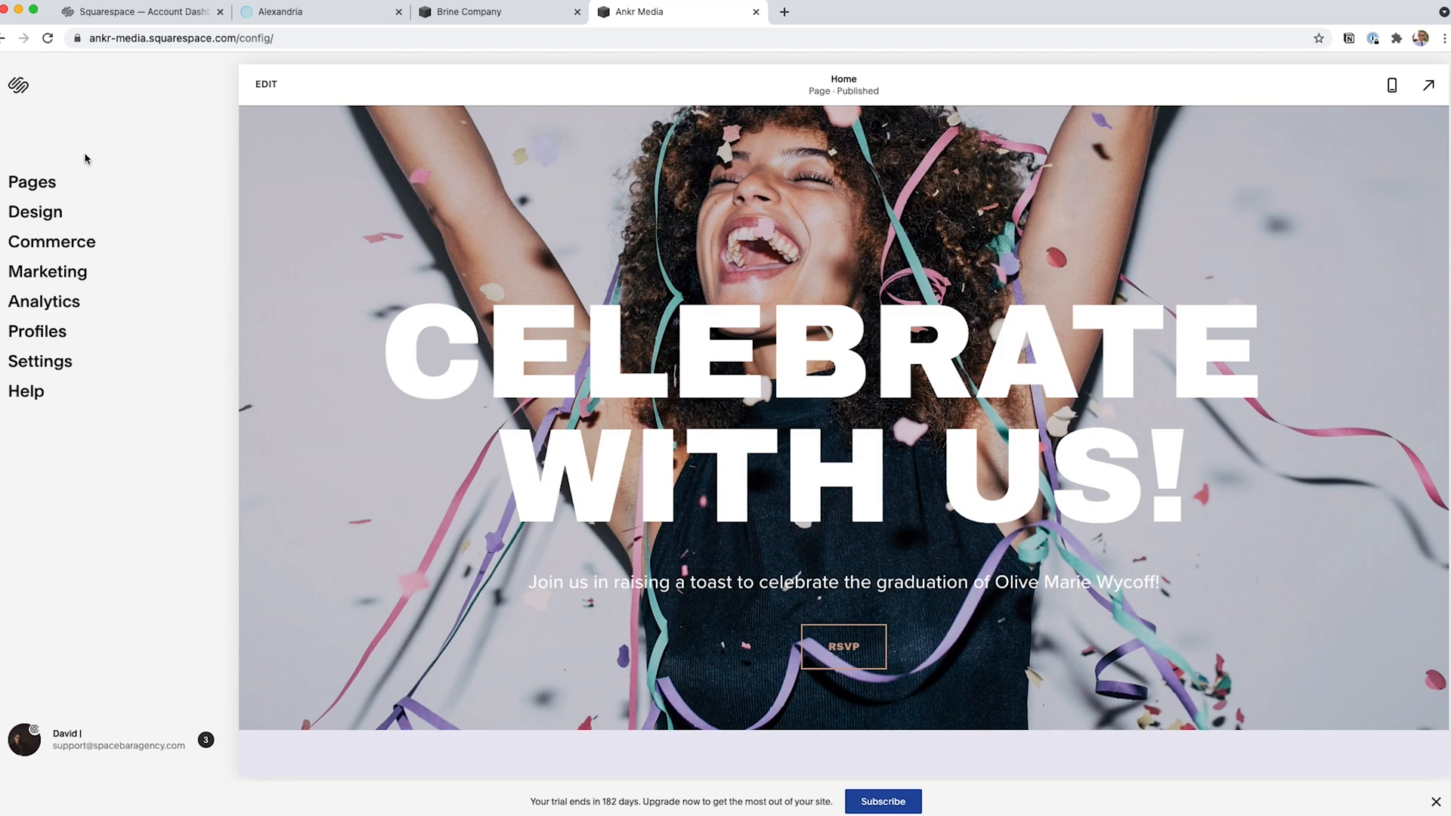
{"action": "left_click", "coordinate": [64, 275]}
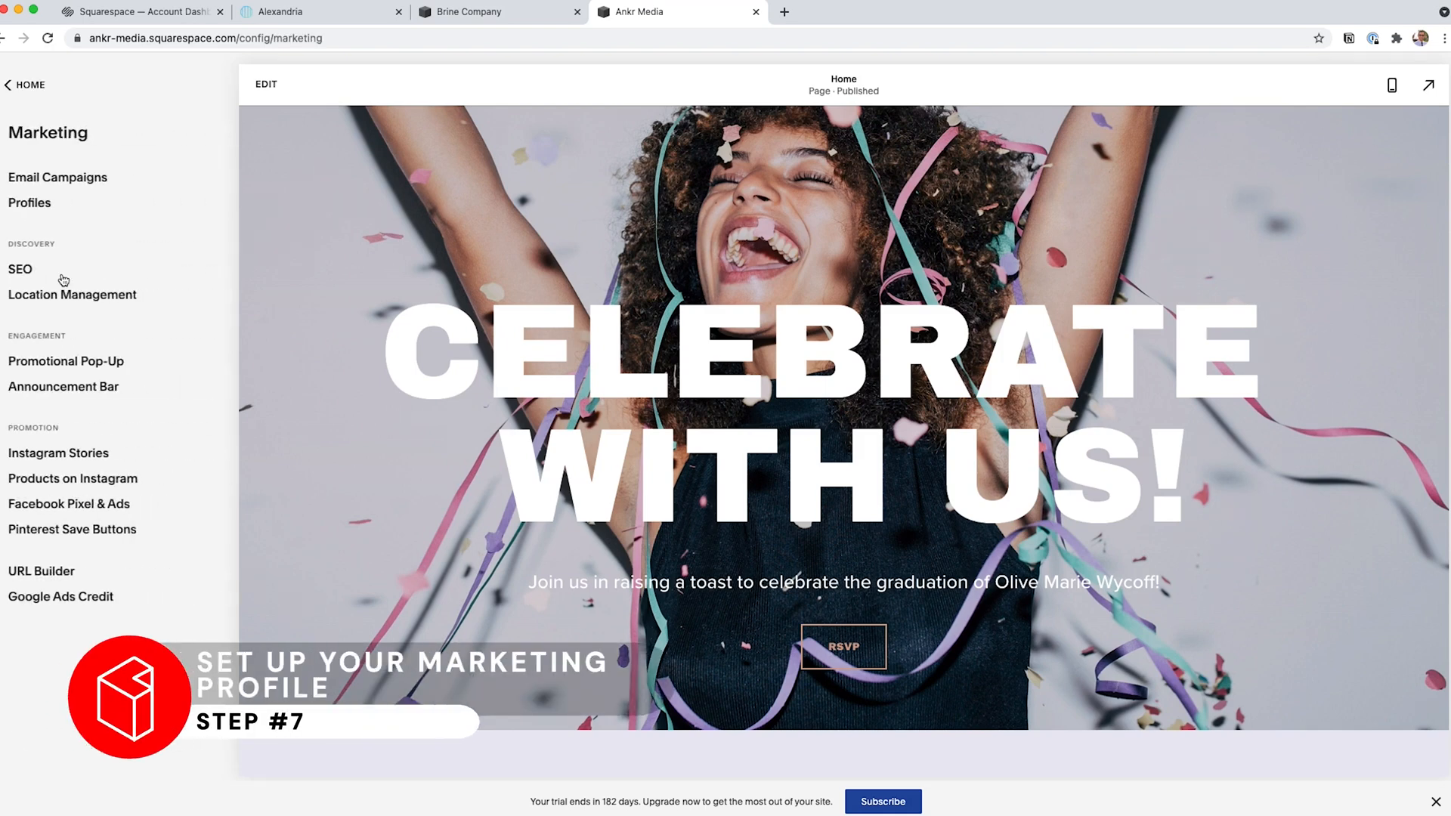
{"action": "left_click", "coordinate": [74, 180]}
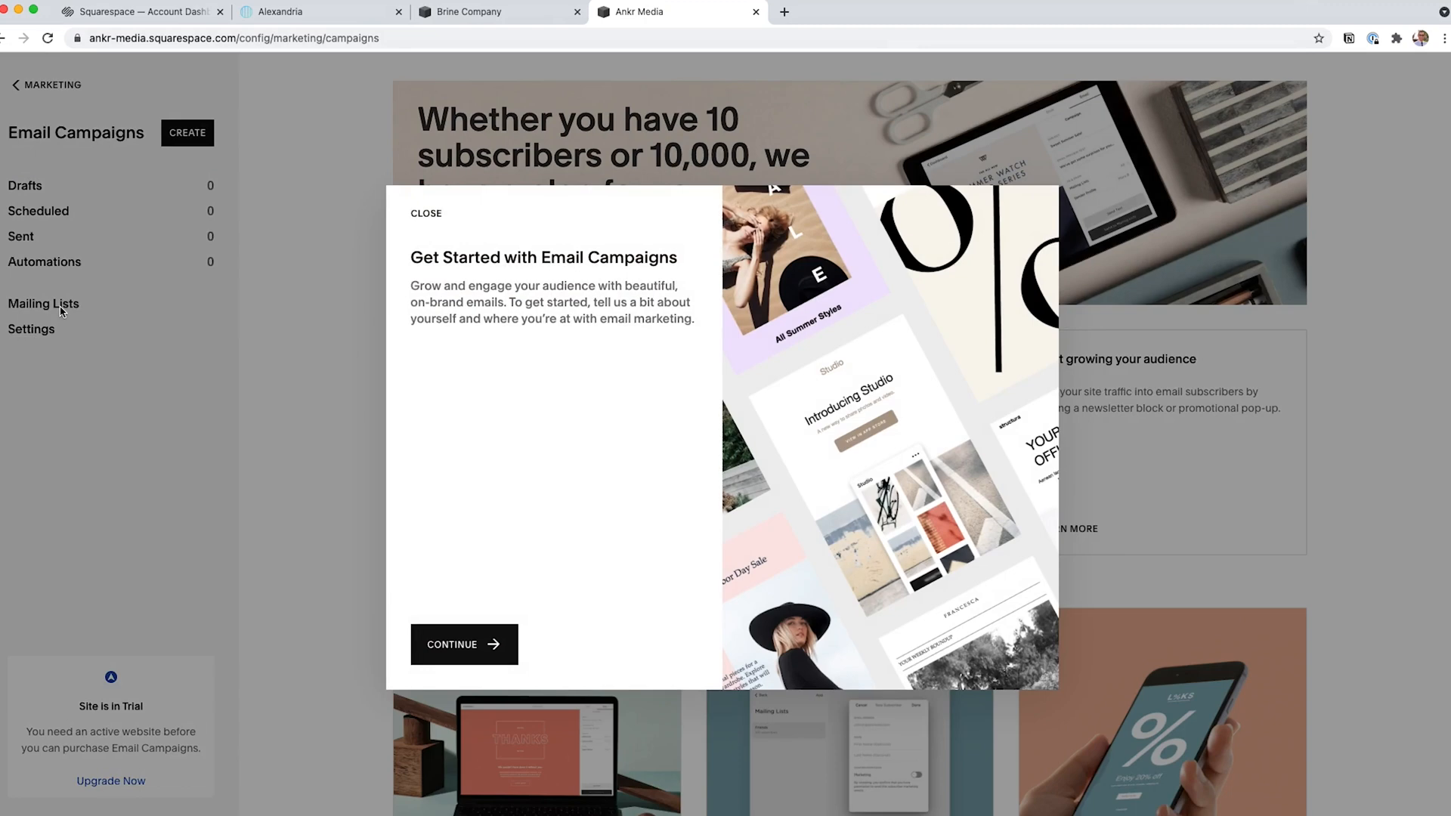
{"action": "left_click", "coordinate": [427, 215]}
{"action": "left_click", "coordinate": [53, 306]}
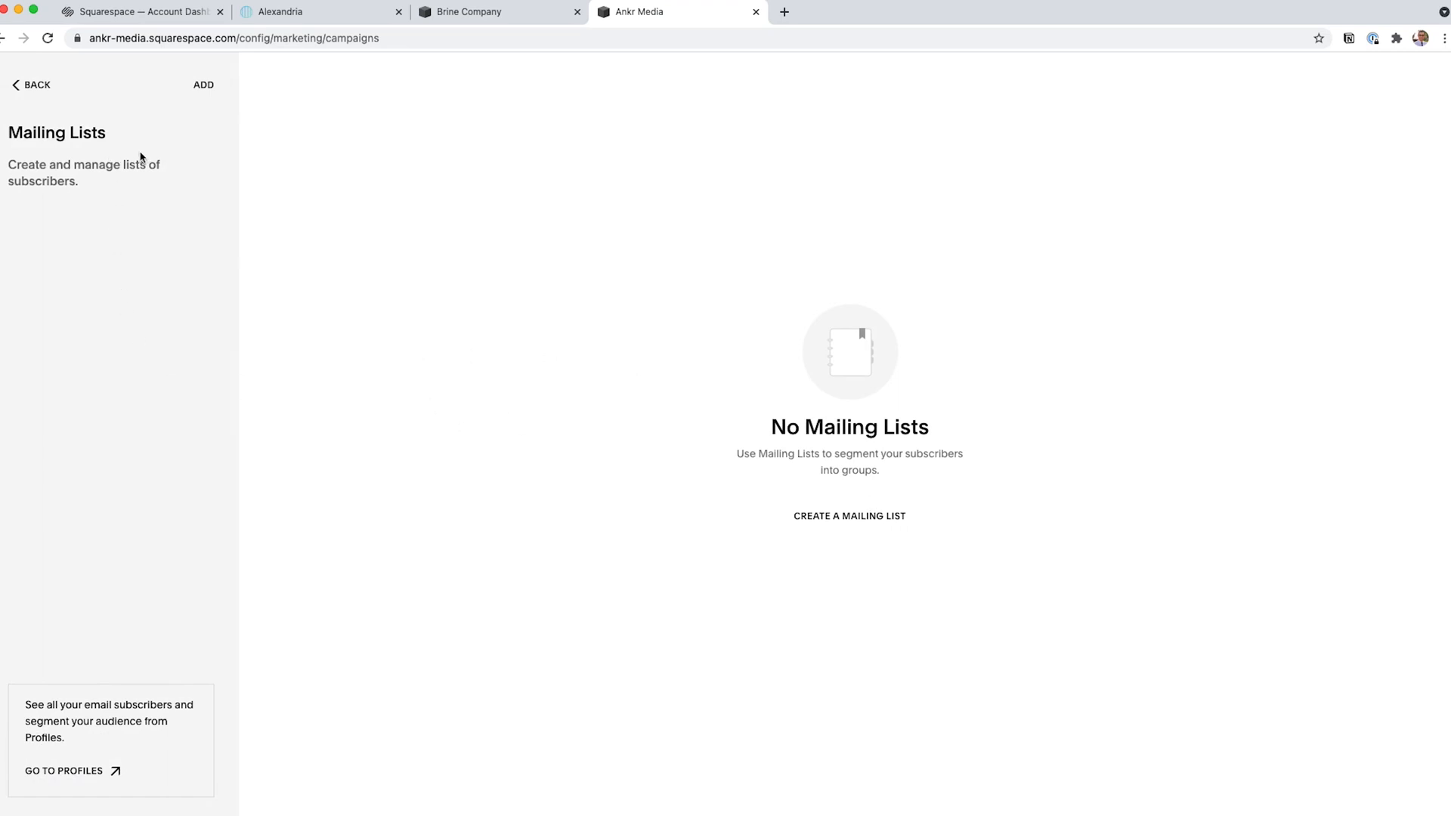
{"action": "left_click", "coordinate": [35, 86]}
{"action": "left_click", "coordinate": [36, 328]}
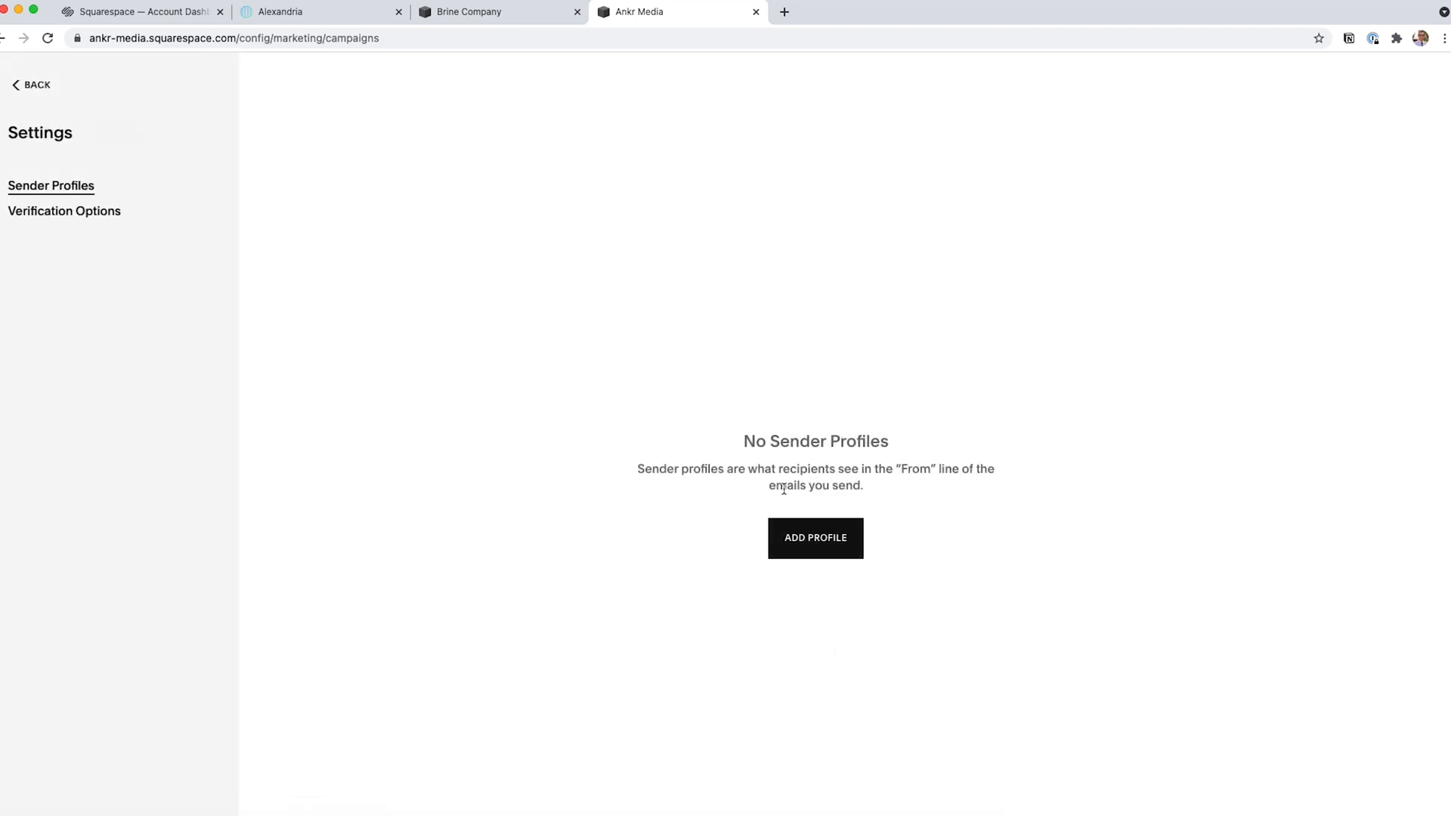
{"action": "left_click", "coordinate": [48, 87]}
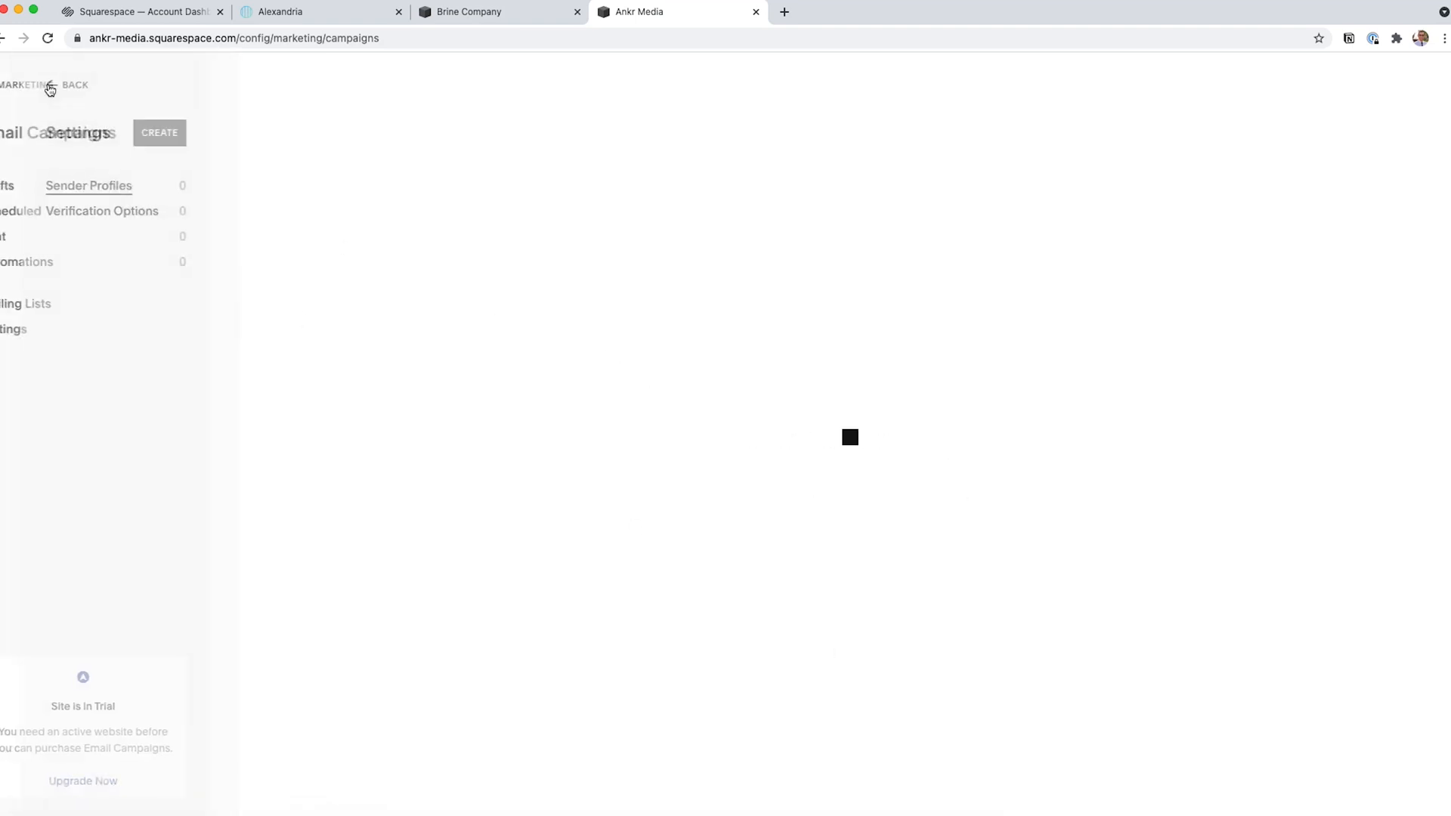
{"action": "left_click", "coordinate": [50, 87]}
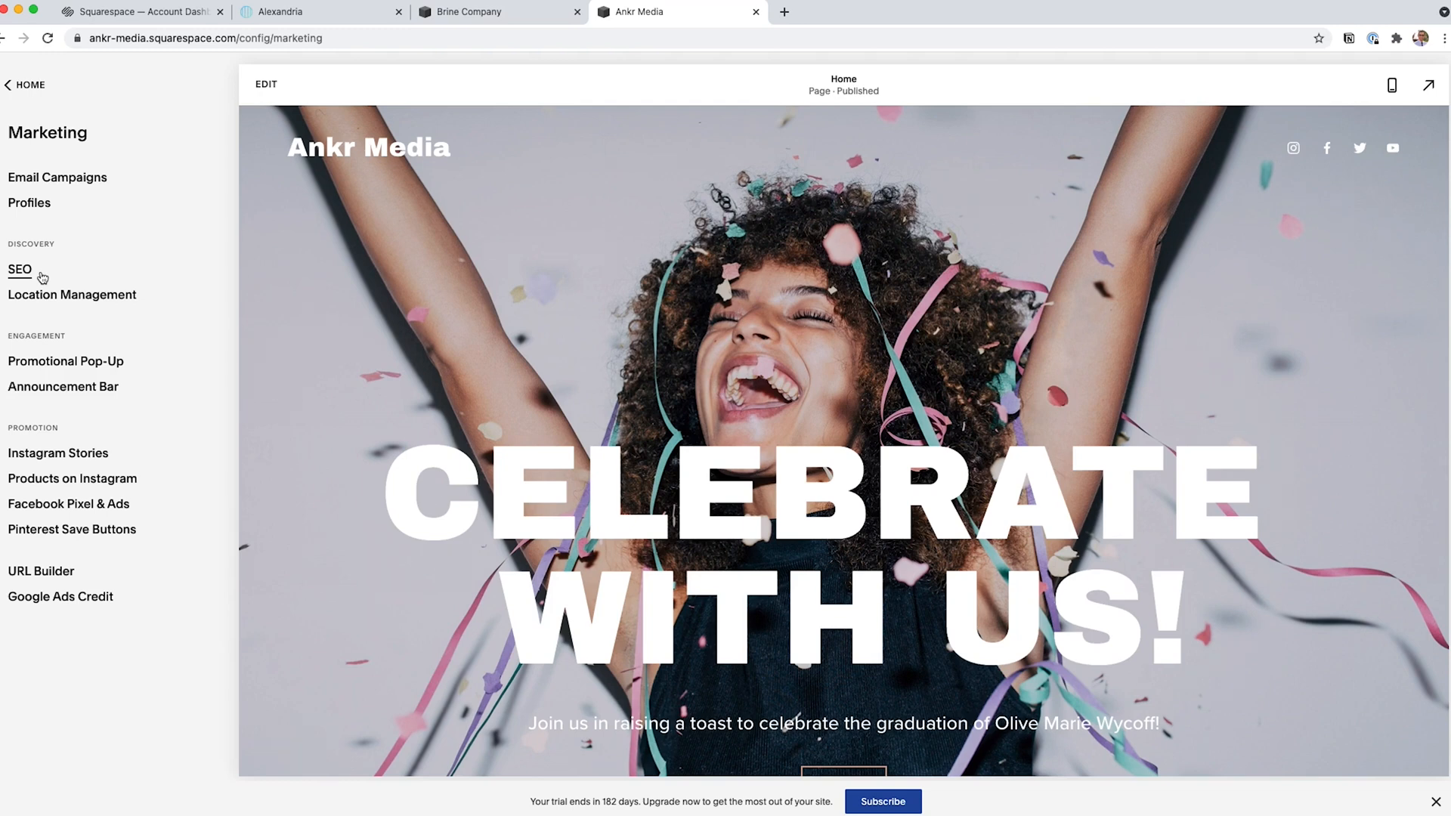
Open the browser icon settings in the site's design options for adding a favicon.
{"action": "left_click", "coordinate": [33, 85]}
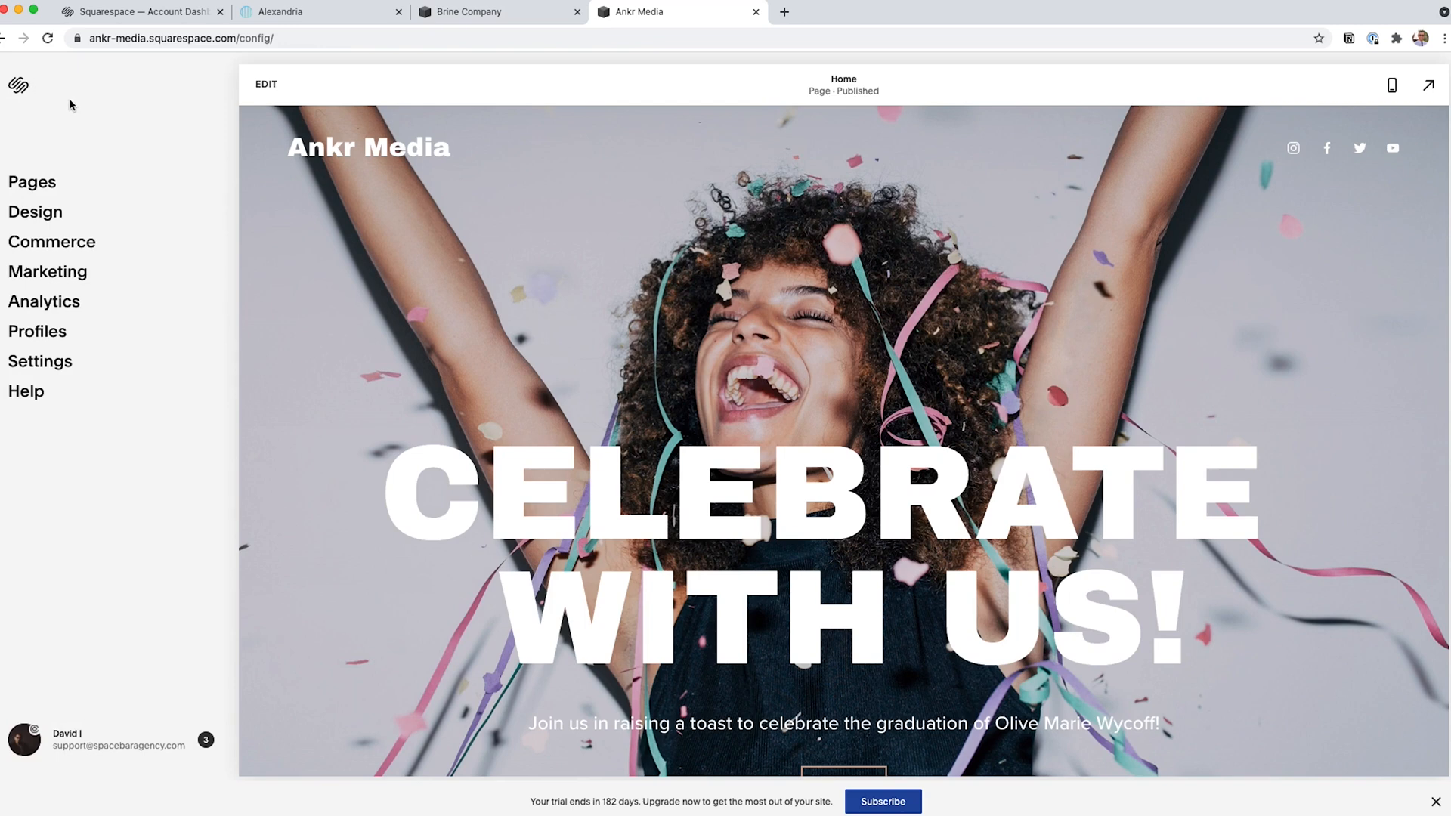
{"action": "left_click", "coordinate": [47, 218]}
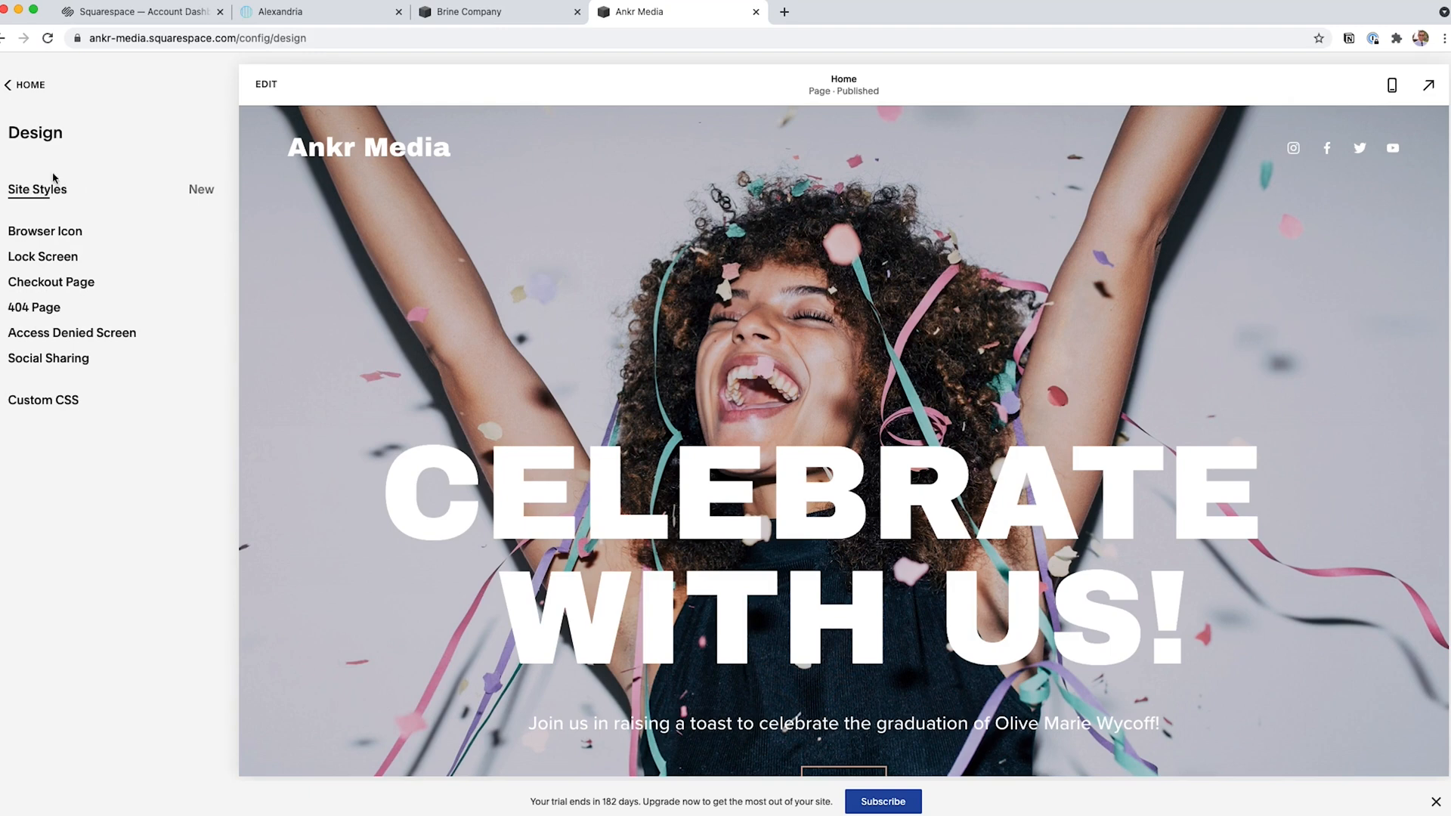
{"action": "left_click", "coordinate": [41, 196]}
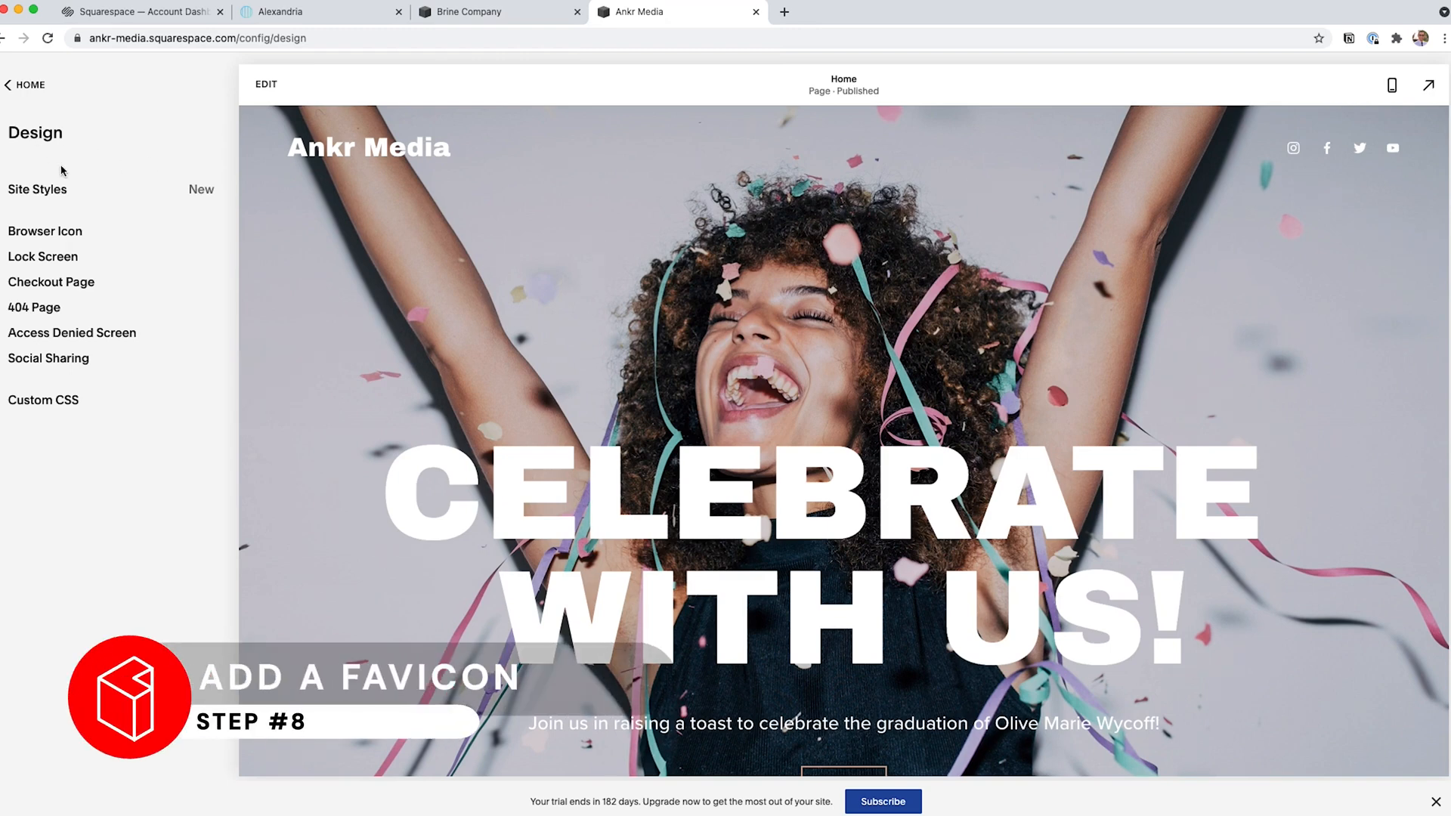
{"action": "left_click", "coordinate": [48, 237]}
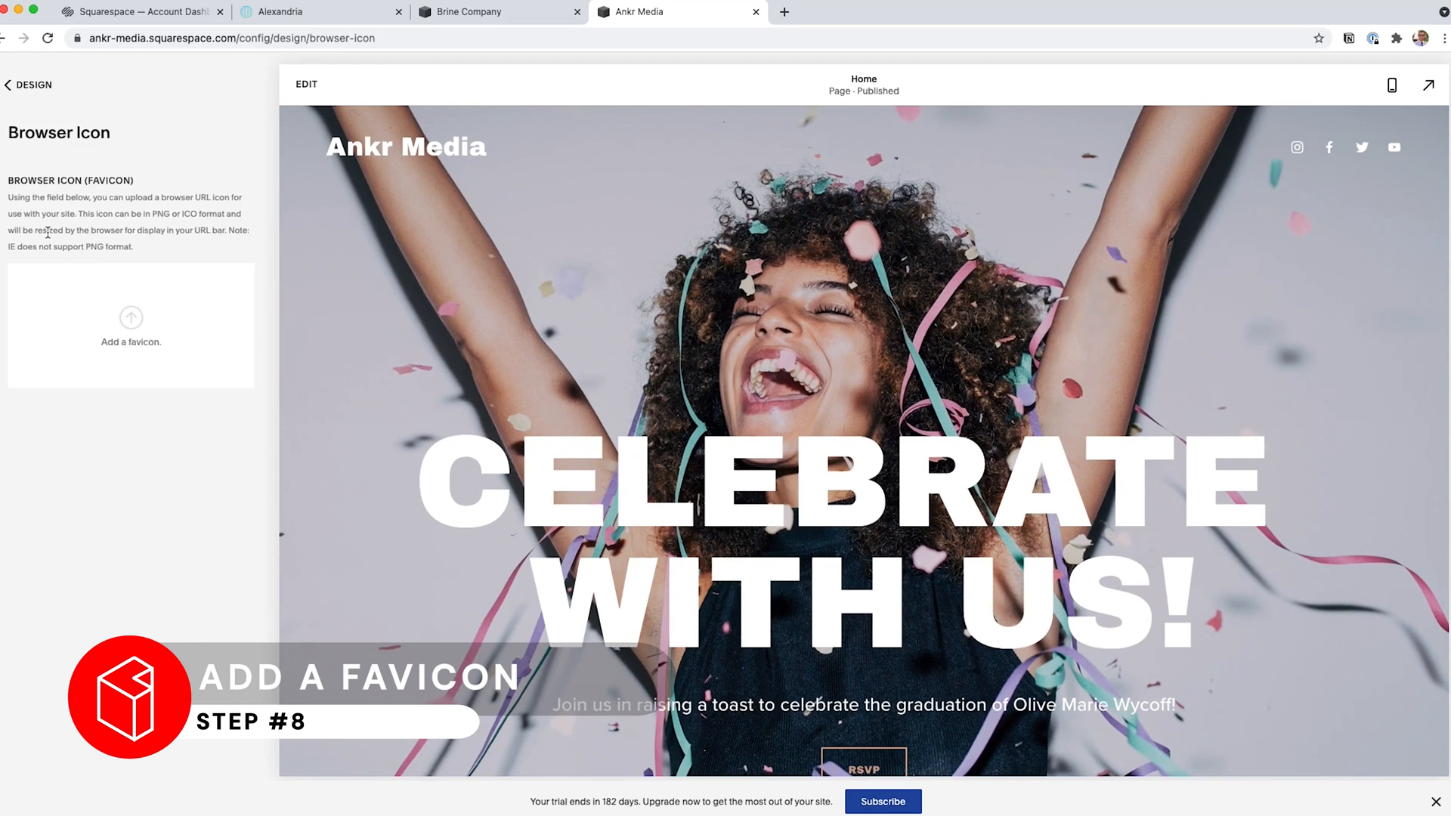